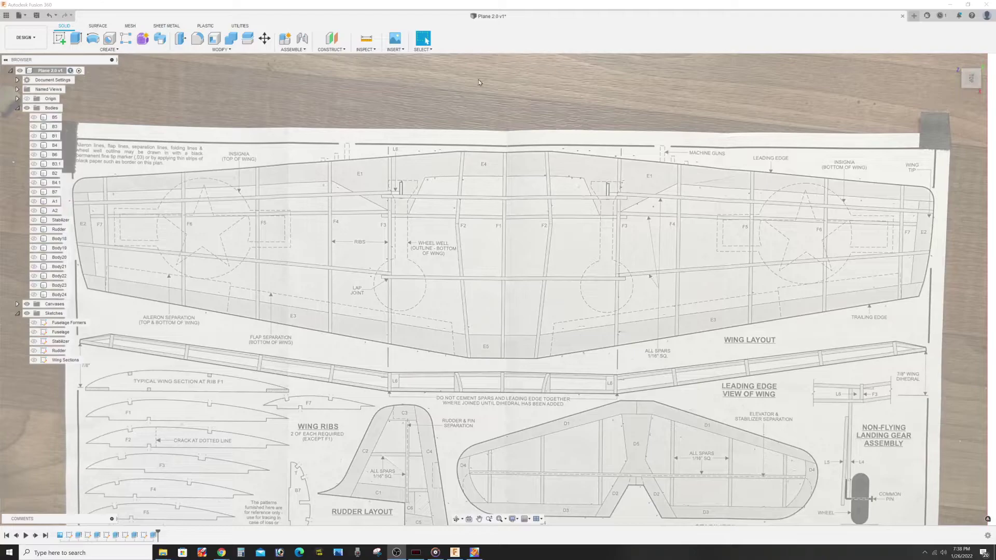
Start a new sketch on the origin plane and select Sketch11 in the browser.
left_click(109, 50)
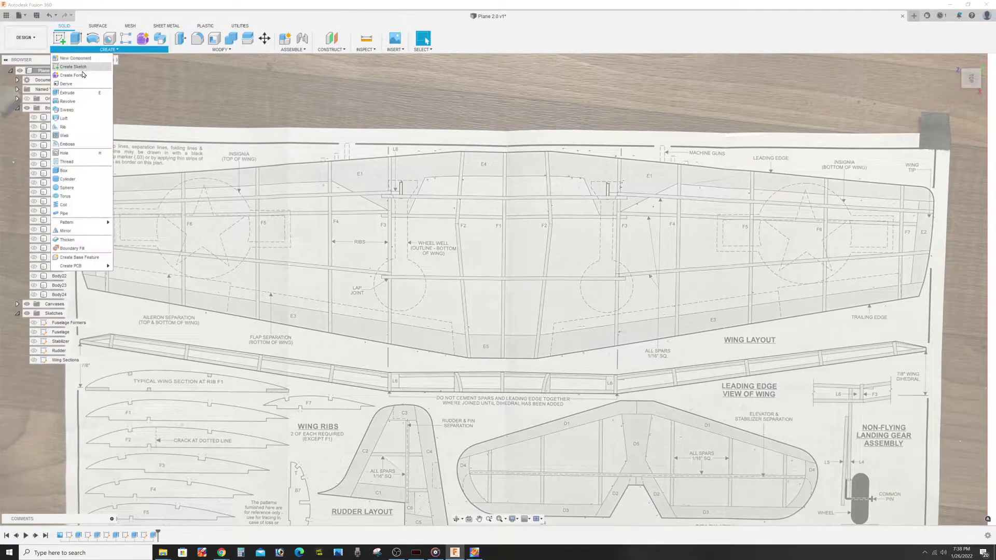
left_click(77, 67)
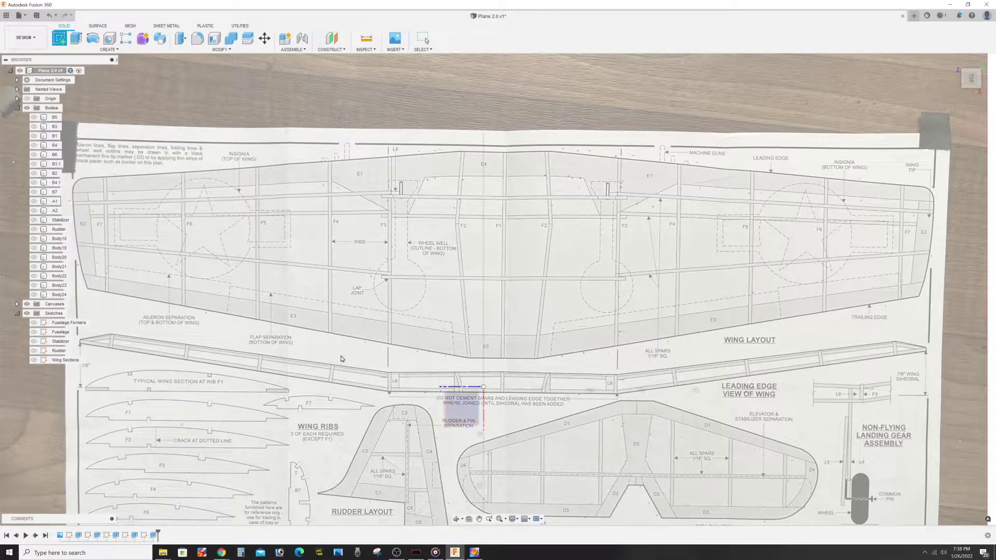
left_click(462, 415)
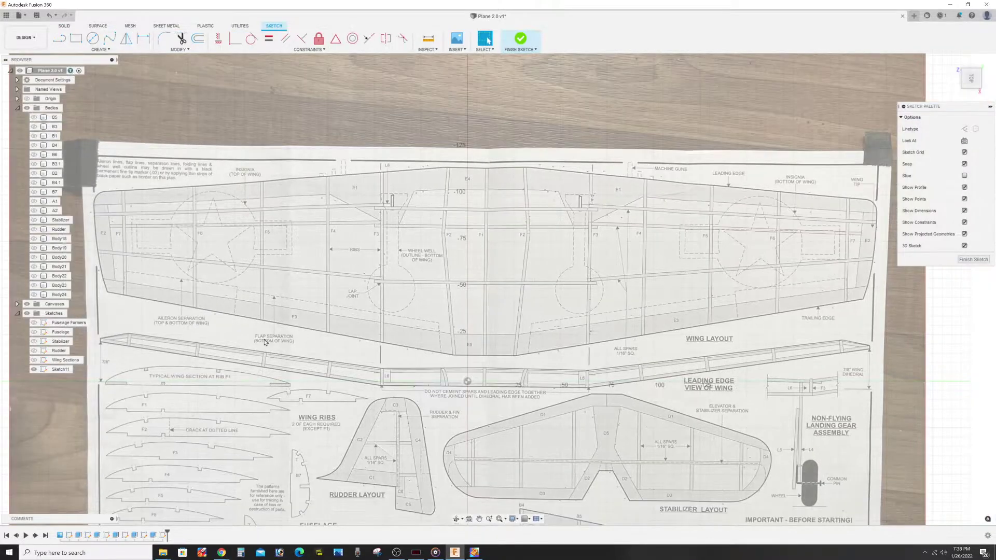
left_click(61, 371)
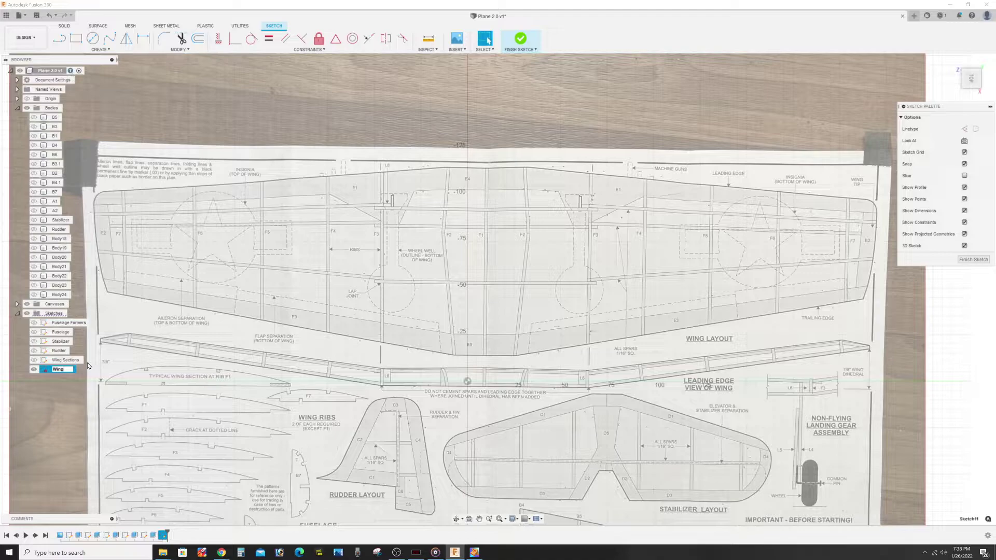
Zoom into the wing layout and switch to the Line tool.
scroll(390, 295, "down", 2)
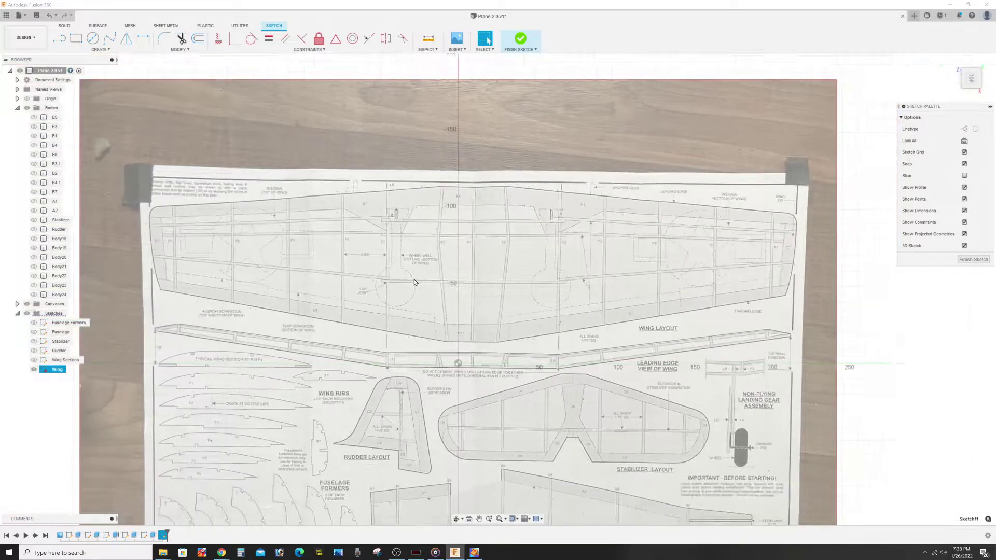
scroll(441, 285, "up", 3)
scroll(493, 277, "up", 3)
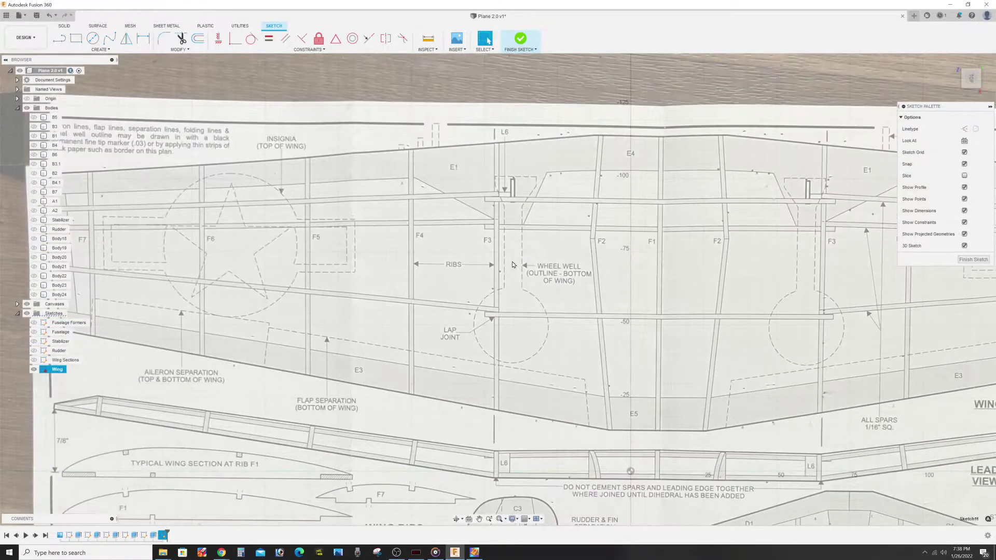
scroll(513, 262, "up", 2)
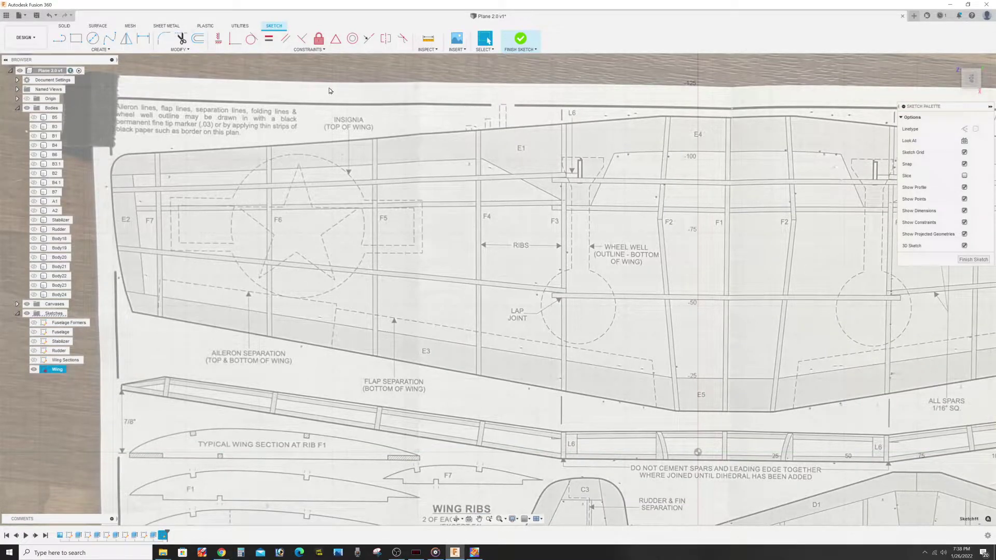
key("l")
scroll(539, 139, "up", 1)
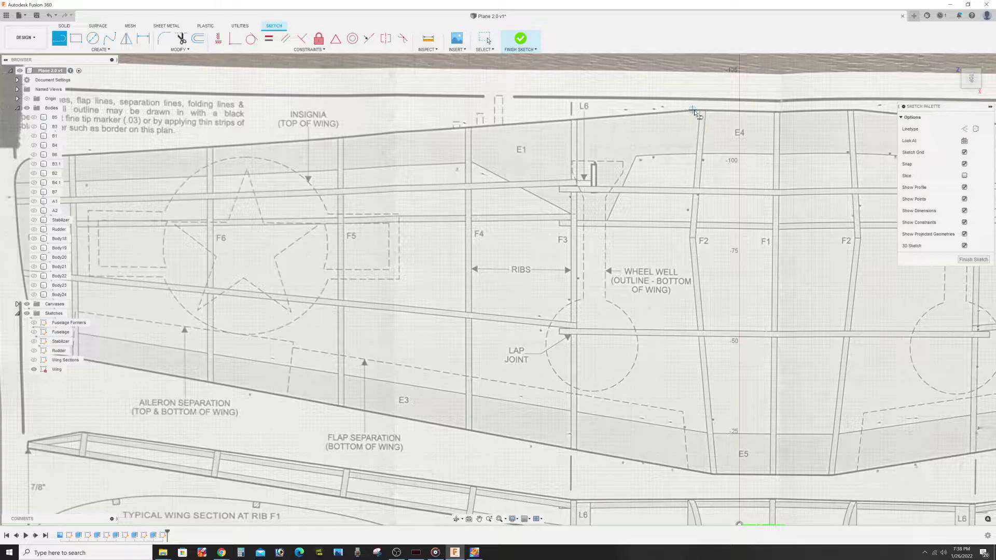
Draw a line along the wing's leading edge to its left corner.
scroll(695, 111, "up", 2)
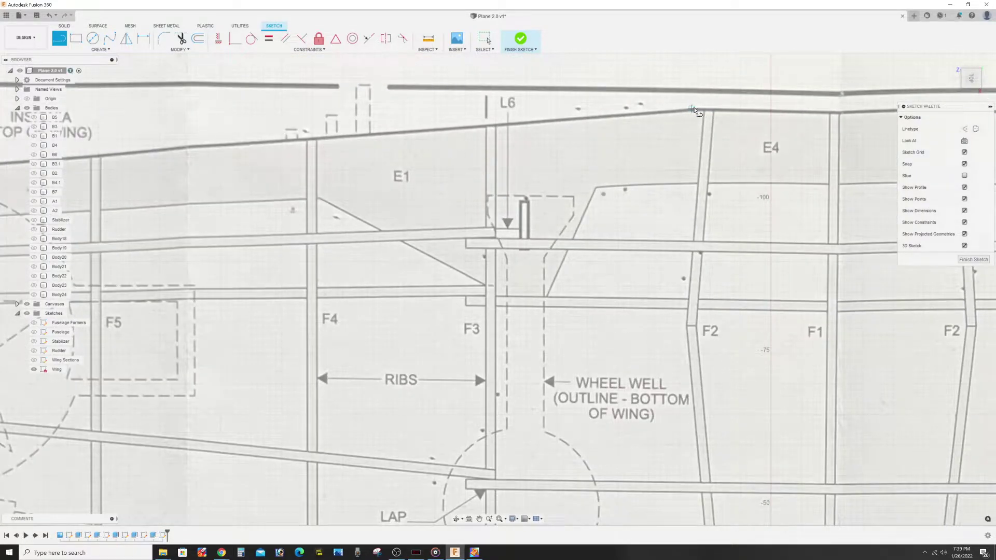
left_click(697, 111)
scroll(431, 188, "down", 2)
scroll(440, 177, "down", 2)
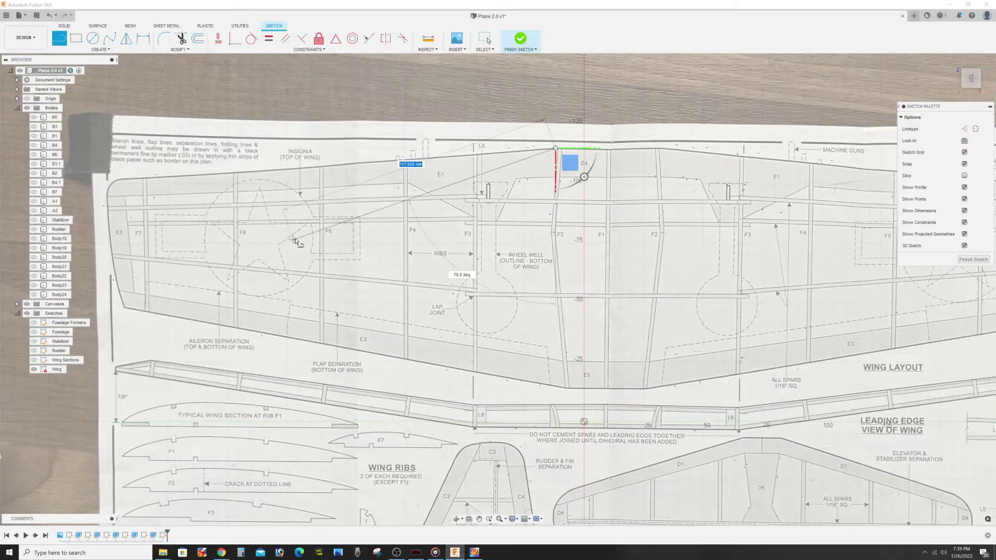
scroll(440, 174, "down", 1)
left_click(299, 120)
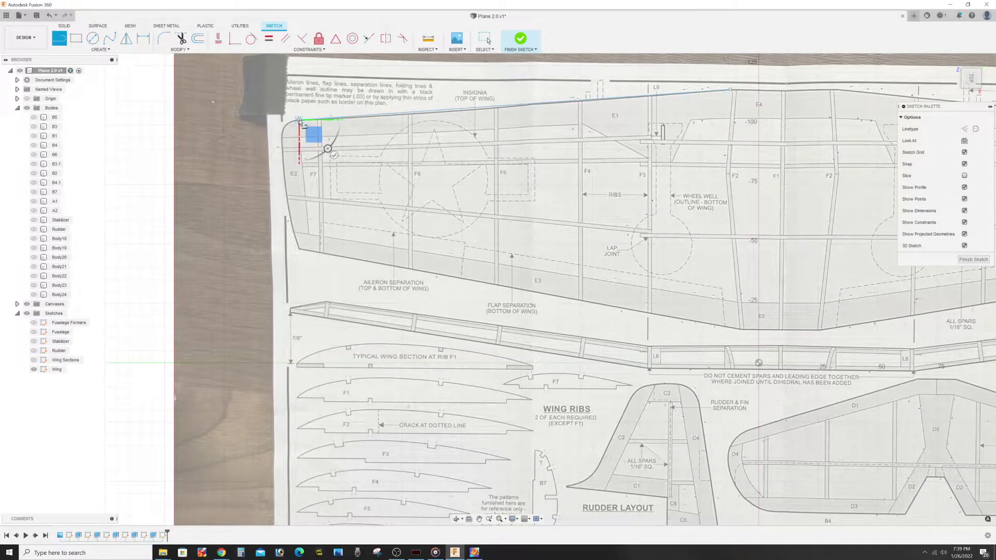
key("Escape")
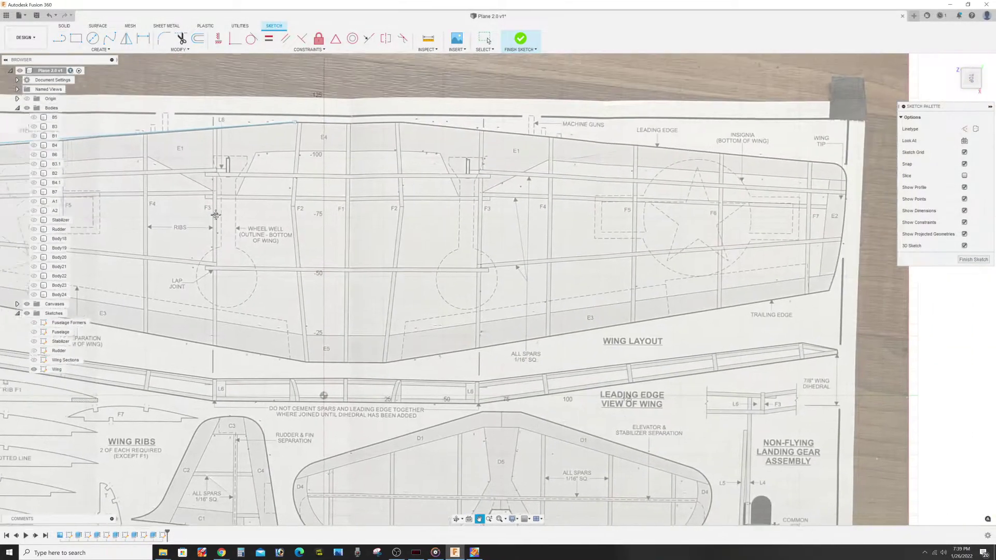
Continue the leading edge through its bend to the right wing-tip corner.
middle_click_drag(766, 115, 309, 150)
scroll(321, 146, "up", 2)
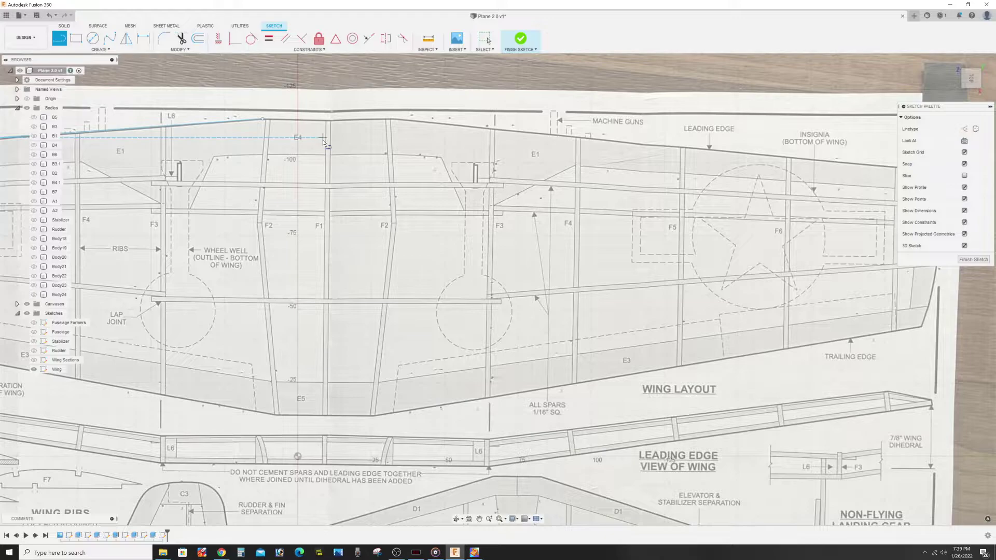
left_click(262, 119)
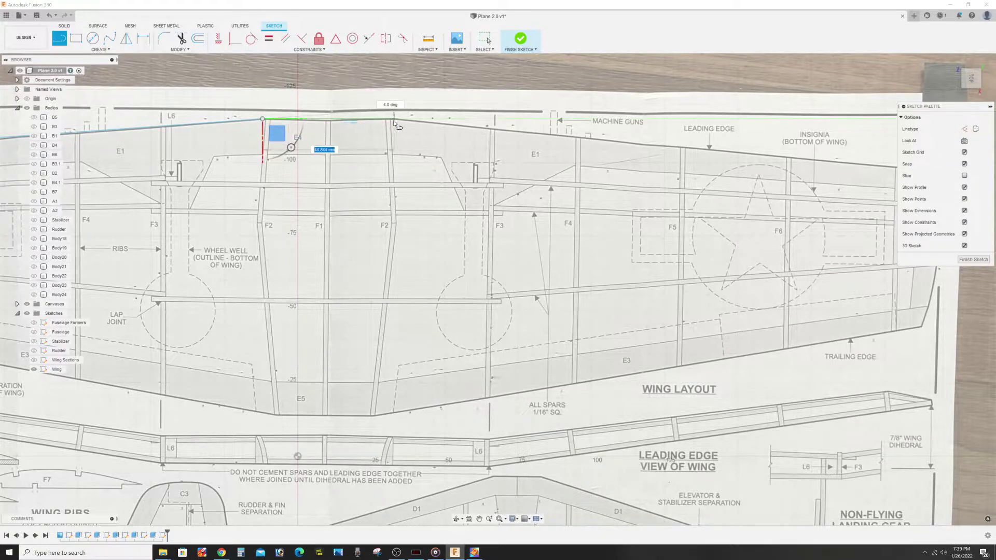
scroll(394, 122, "up", 3)
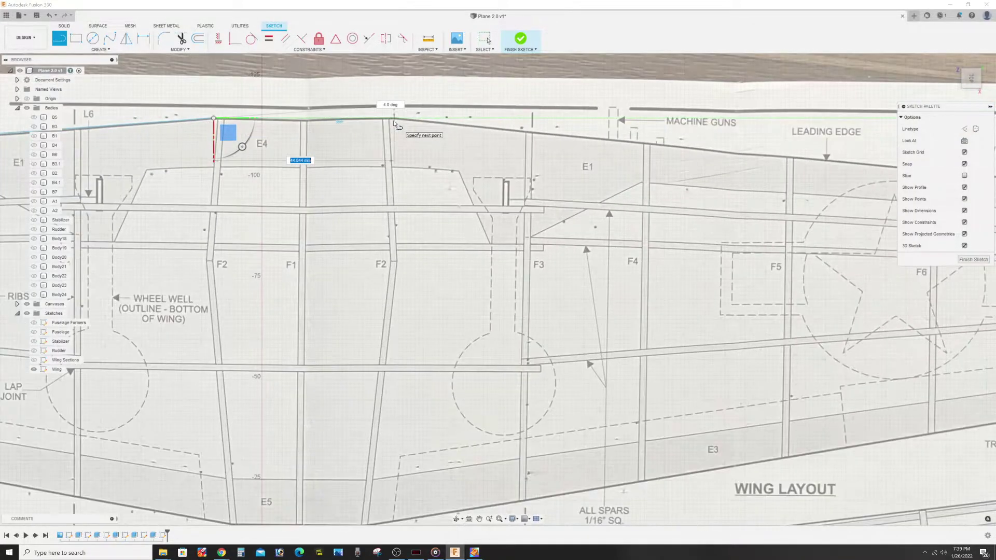
left_click(395, 120)
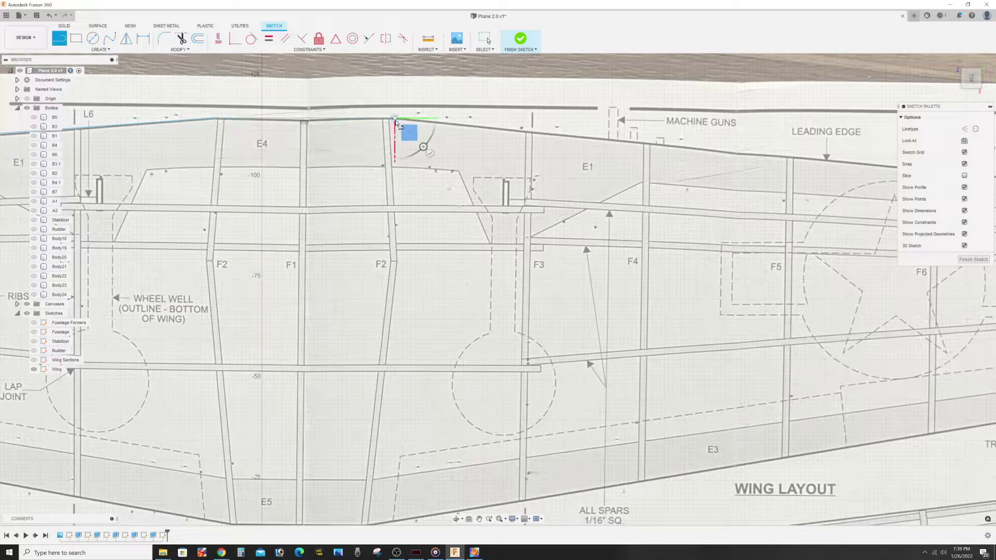
middle_click_drag(395, 120, 27, 122)
left_click(751, 190)
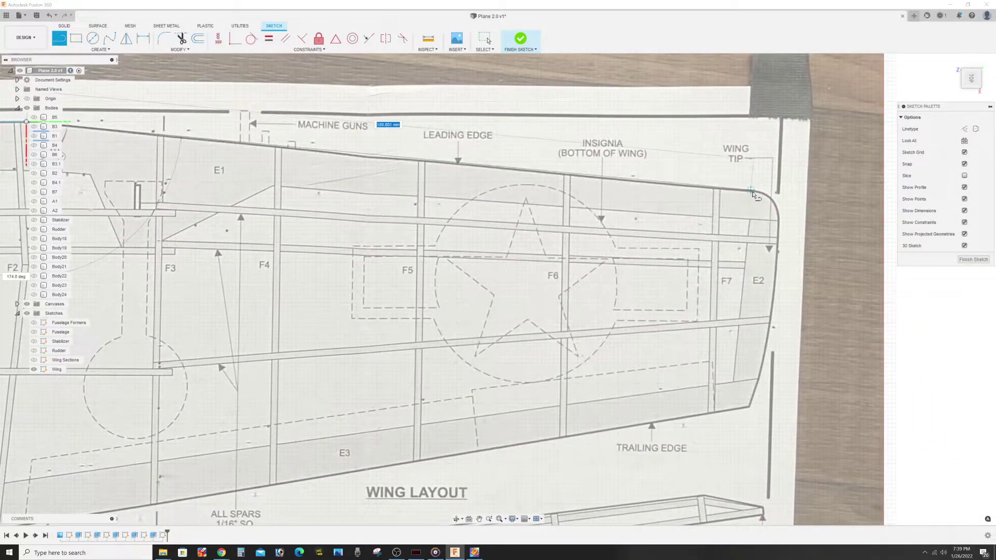
Start the trailing-edge line at the right corner, fixing it at the centre bend.
left_click_drag(751, 189, 787, 226)
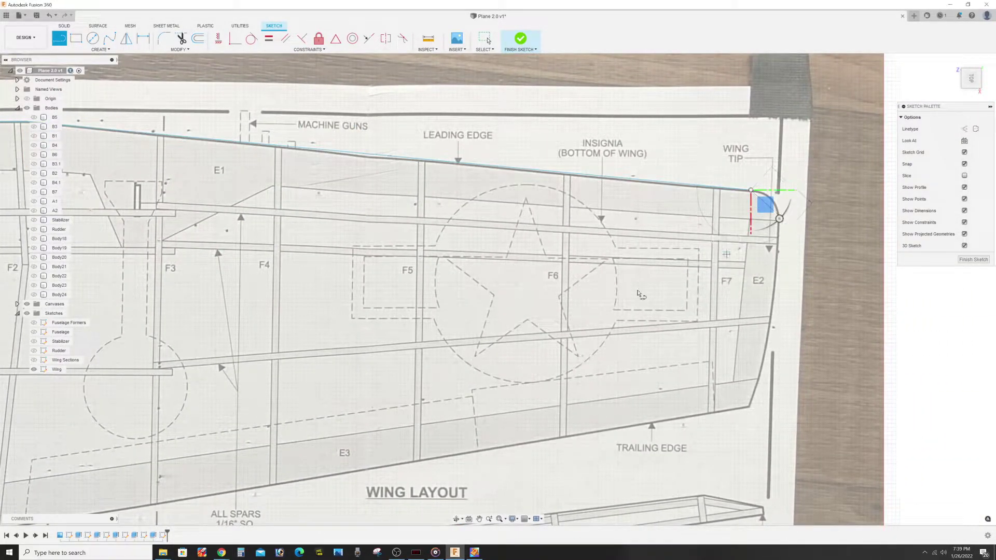
scroll(638, 291, "down", 1)
scroll(789, 293, "up", 3)
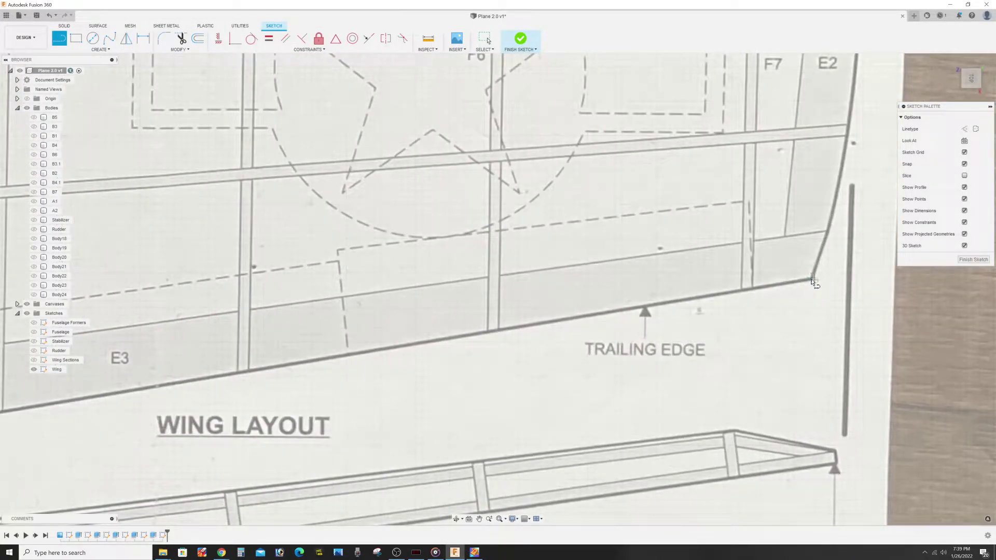
scroll(810, 282, "up", 3)
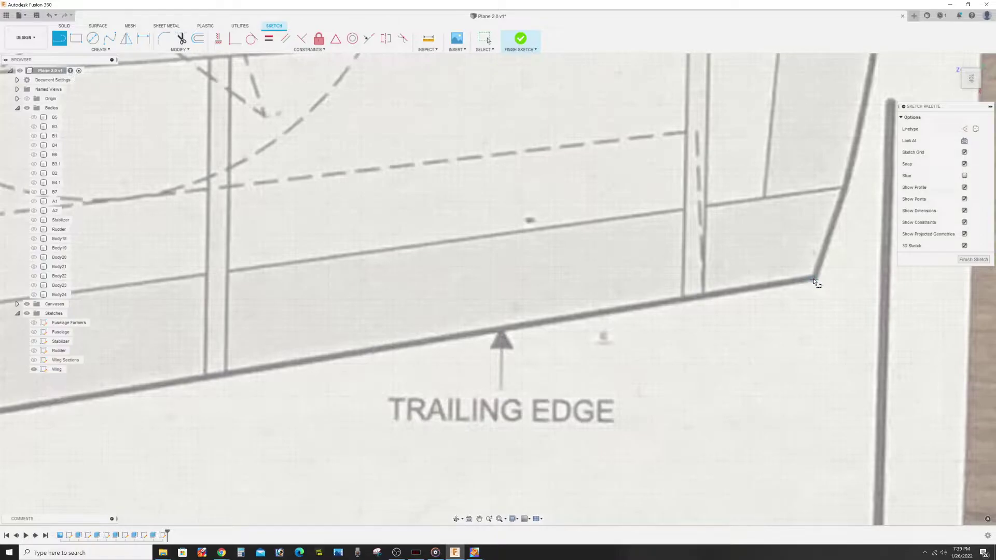
left_click(814, 282)
scroll(310, 375, "down", 1)
scroll(310, 375, "down", 3)
mouse_move(308, 381)
middle_mouse_down()
mouse_move(349, 338)
mouse_move(985, 208)
middle_mouse_up()
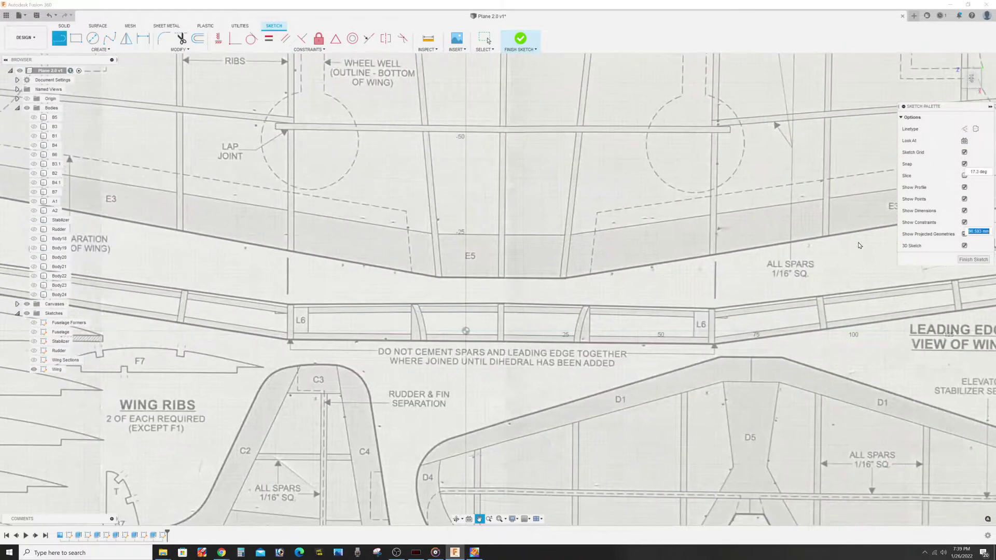
left_click(567, 279)
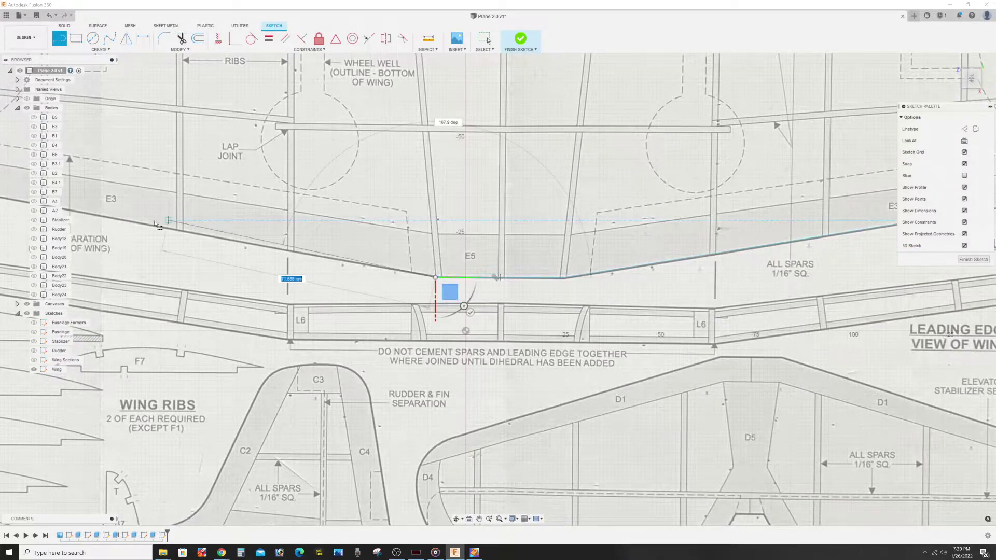
Finish the trailing-edge line at the left trailing-edge corner.
middle_click_drag(165, 223, 582, 290)
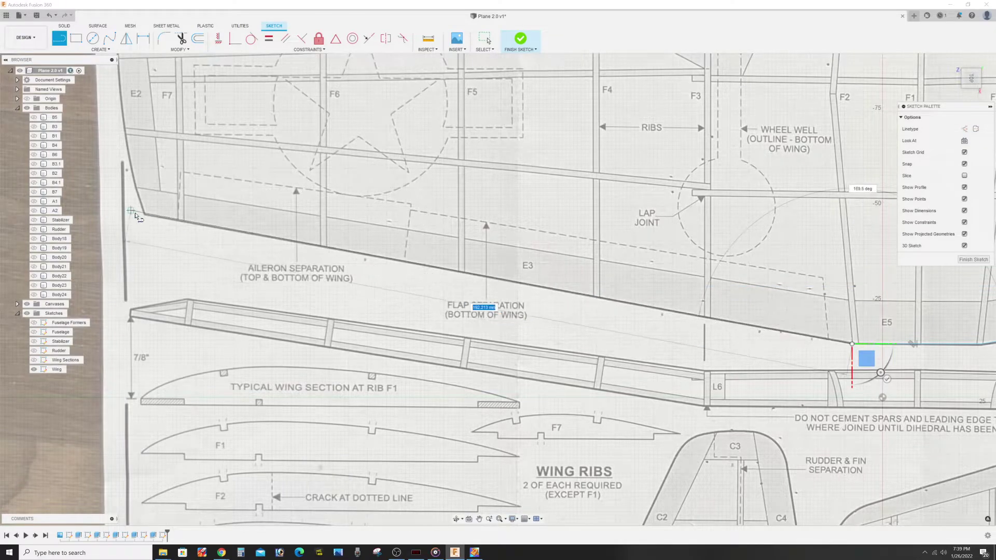
scroll(145, 216, "up", 2)
scroll(145, 217, "up", 1)
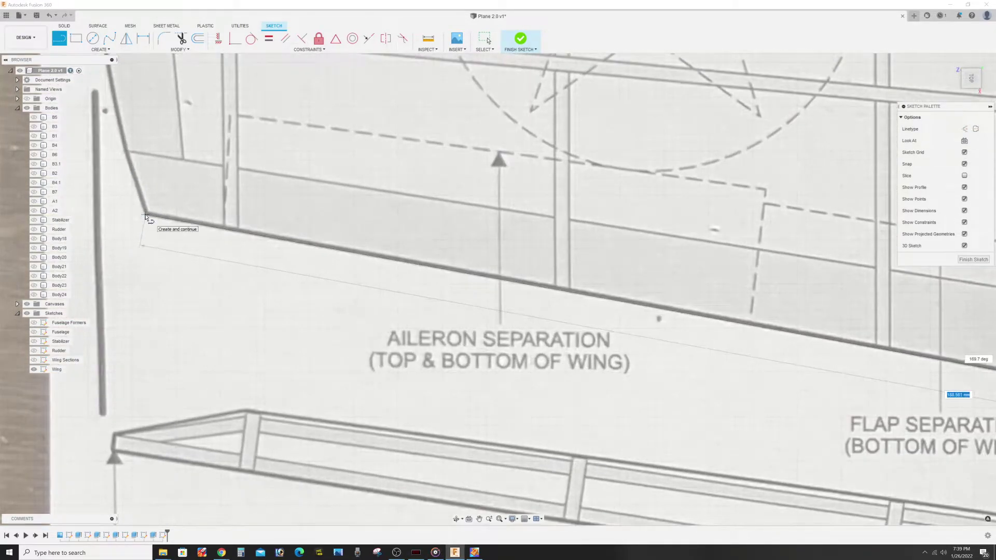
left_click(145, 216)
scroll(467, 208, "down", 3)
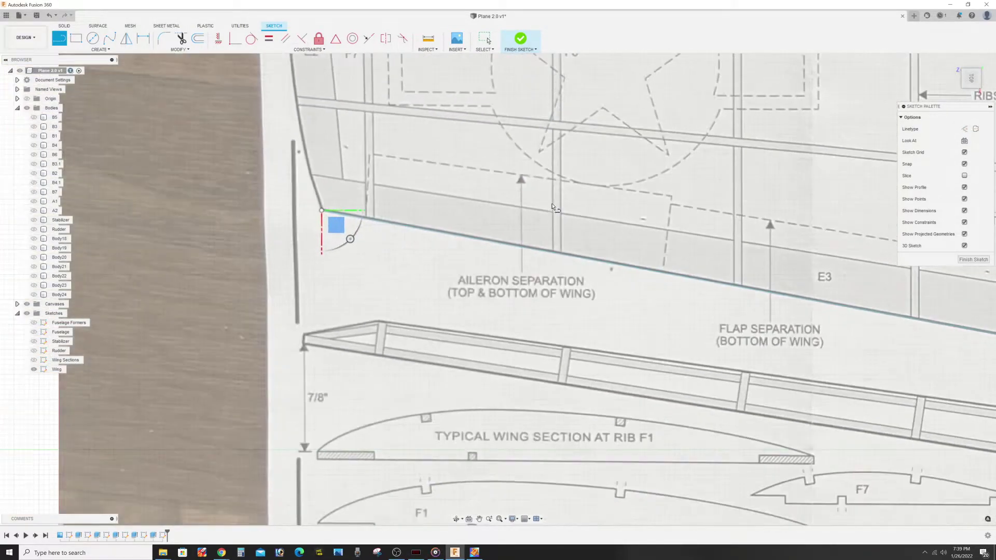
scroll(389, 216, "down", 2)
middle_click_drag(363, 218, 408, 335)
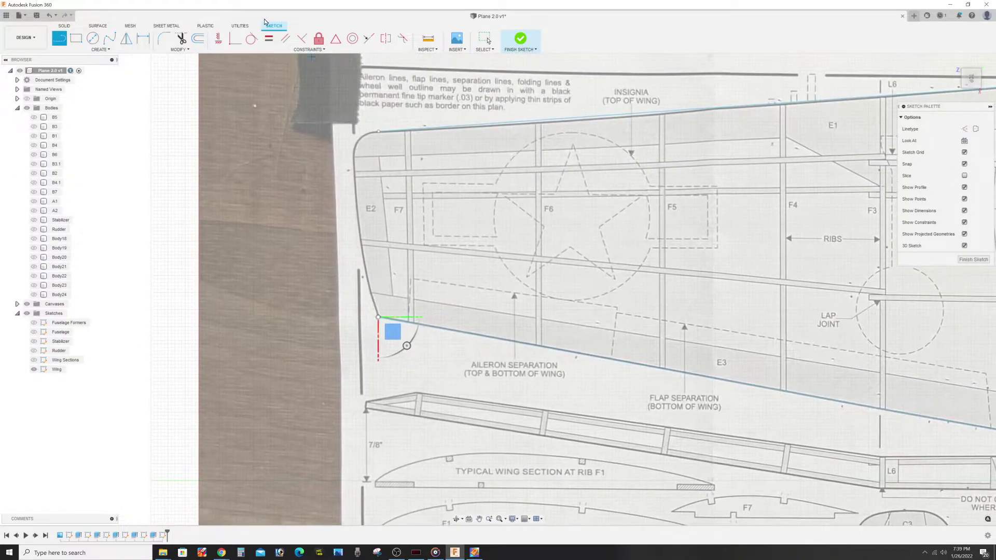
left_click(109, 39)
Trace the first rounded wing tip with a spline from upper corner to lower corner.
scroll(386, 133, "up", 2)
scroll(395, 133, "up", 1)
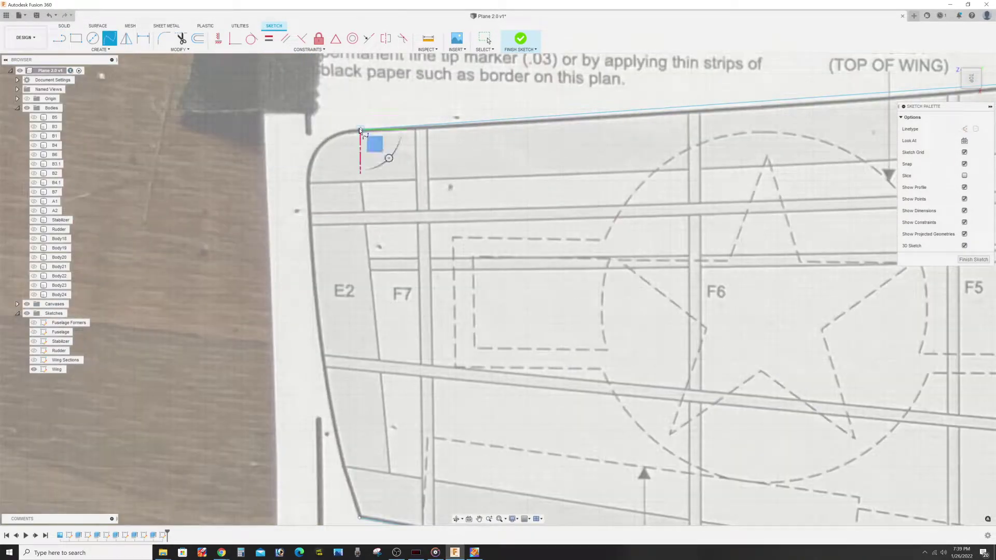
left_click(326, 138)
left_click(306, 174)
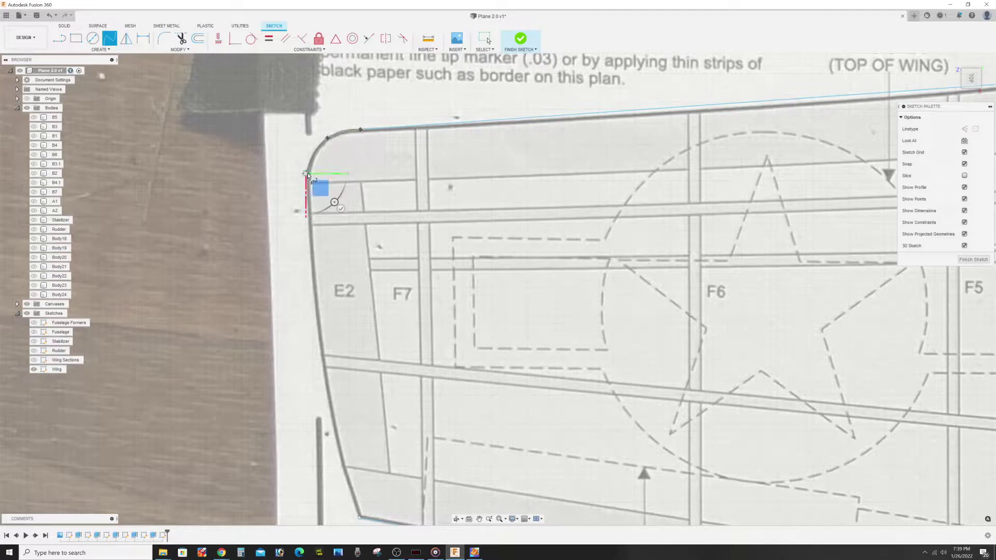
left_click(328, 401)
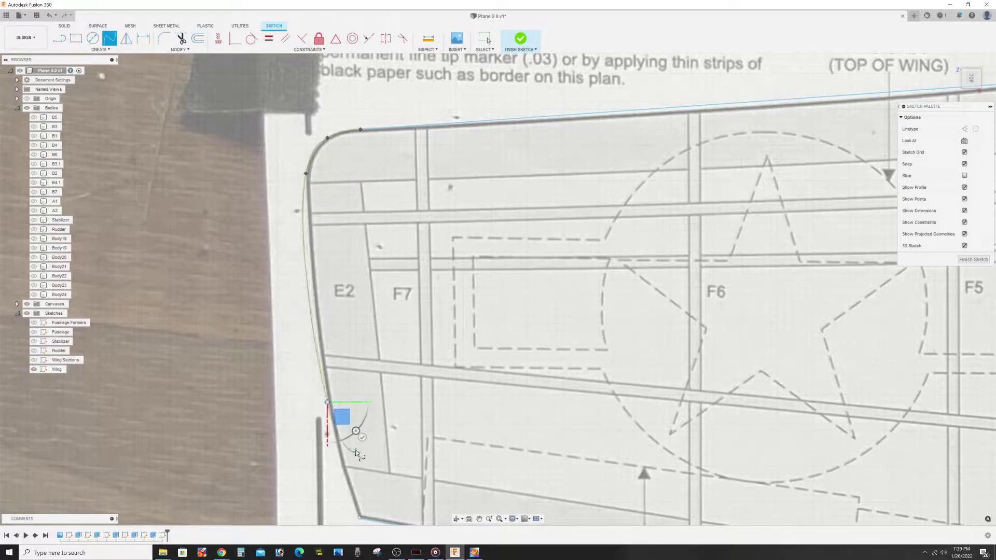
middle_click_drag(373, 427, 379, 328)
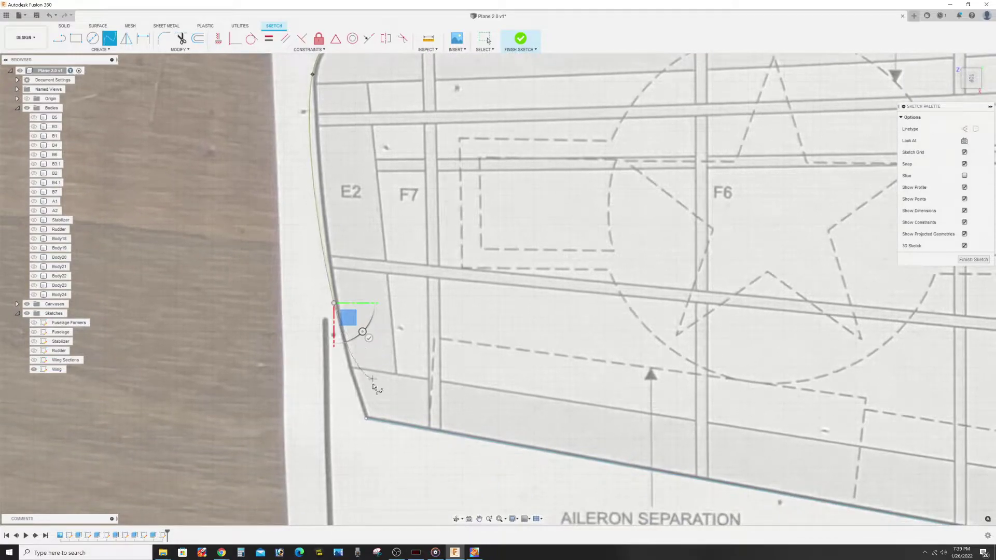
left_click(365, 421)
key("Return")
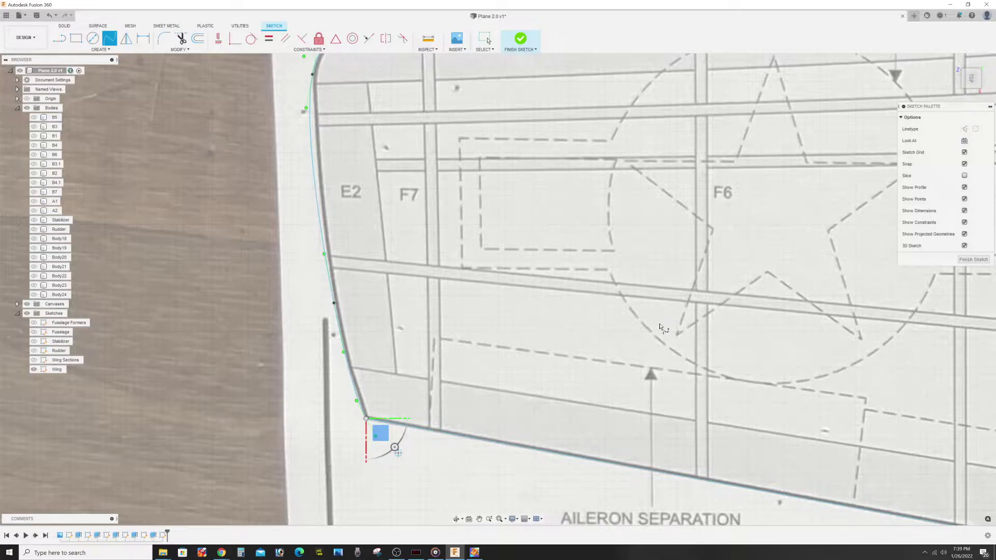
key("Escape")
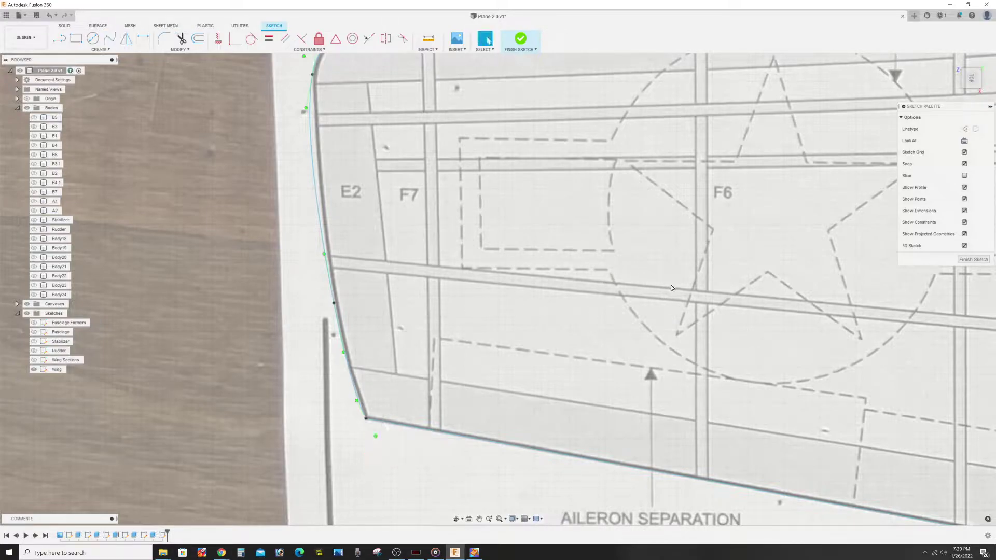
Trace the opposite rounded wing tip with a spline from leading edge to trailing-edge corner.
scroll(643, 281, "down", 3)
scroll(623, 301, "down", 3)
middle_click_drag(613, 311, 363, 280)
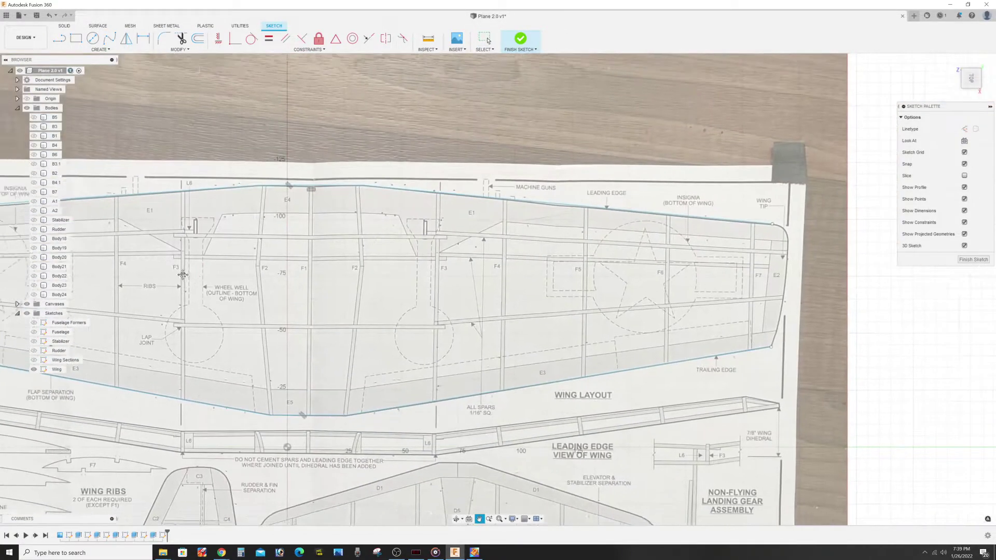
scroll(320, 266, "up", 3)
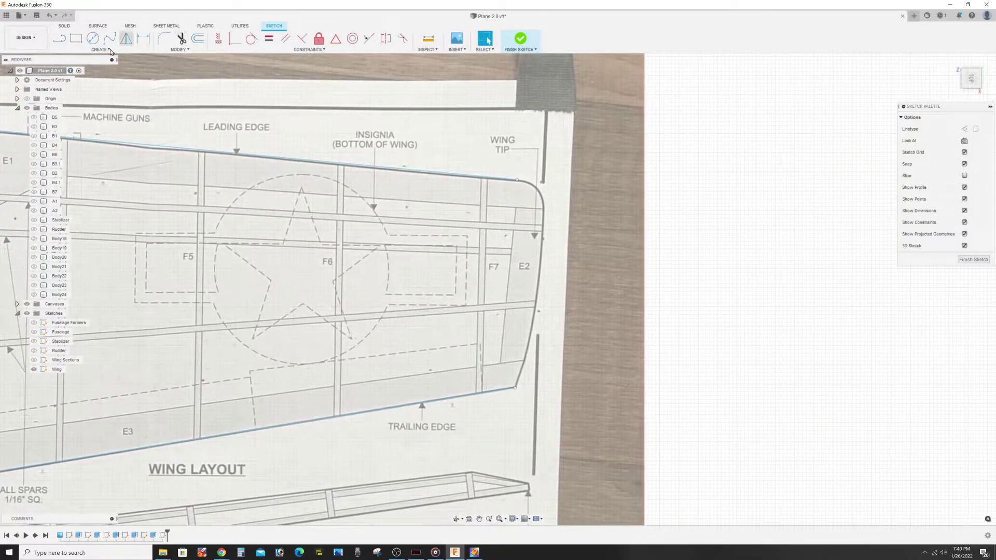
left_click(109, 37)
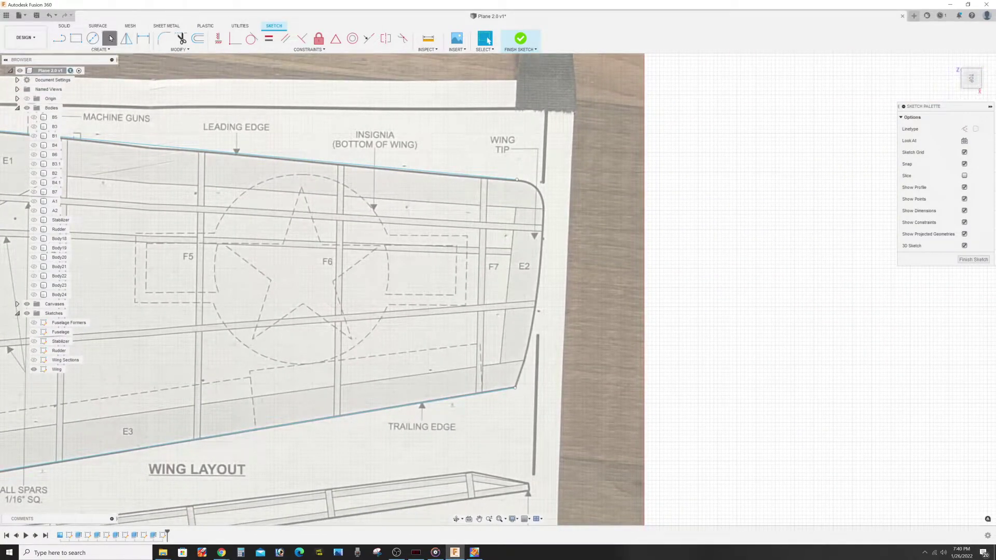
left_click(517, 180)
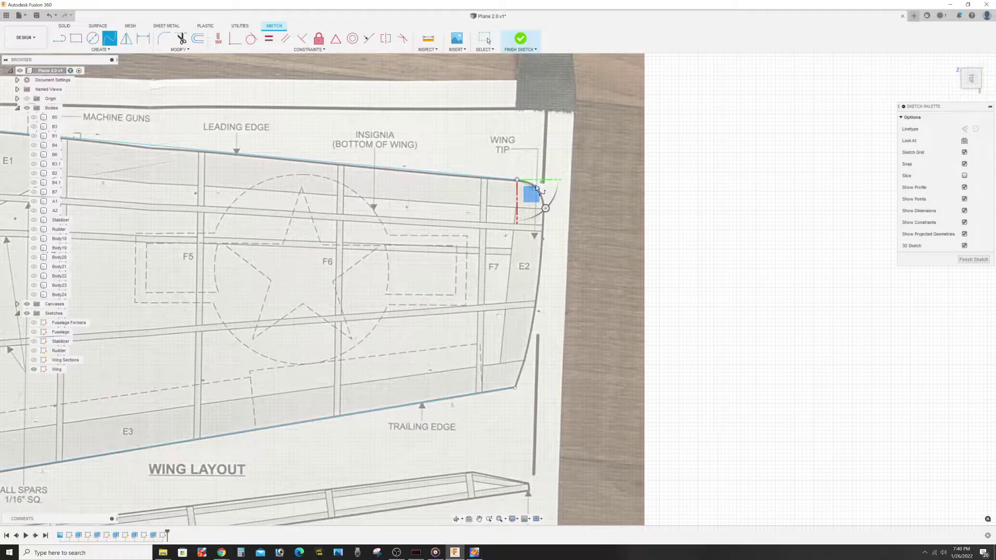
scroll(537, 188, "up", 3)
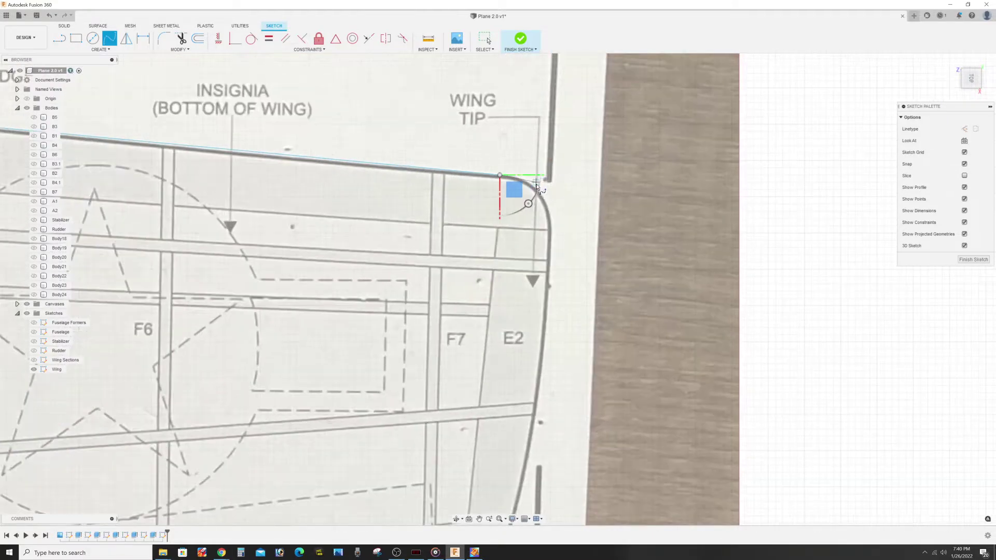
left_click(550, 234)
left_click(537, 392)
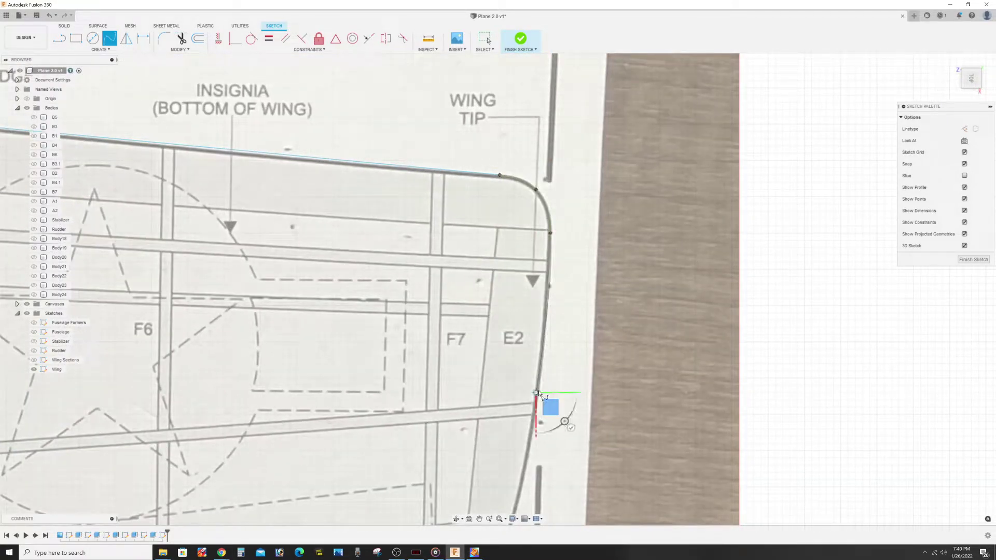
middle_click_drag(540, 397, 569, 280)
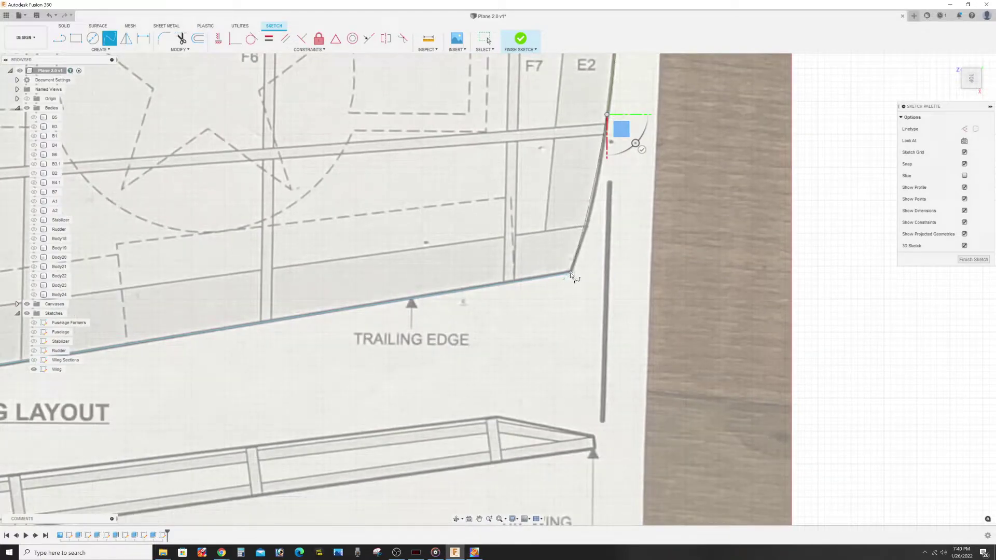
left_click(570, 274)
scroll(605, 307, "down", 5)
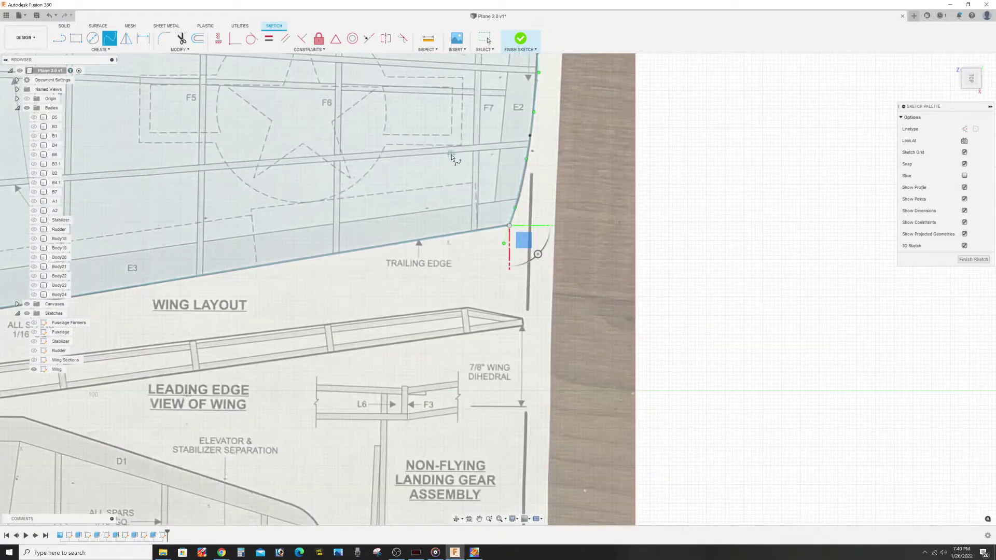
middle_click_drag(339, 160, 726, 234)
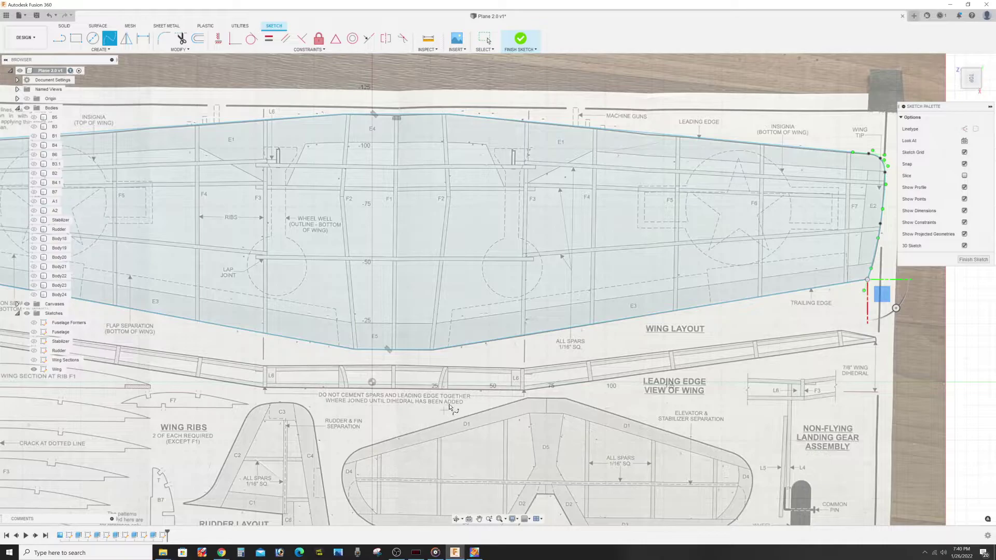
End the second tip spline, zoom to the wheel-well area, and switch to the Line tool.
key("Escape")
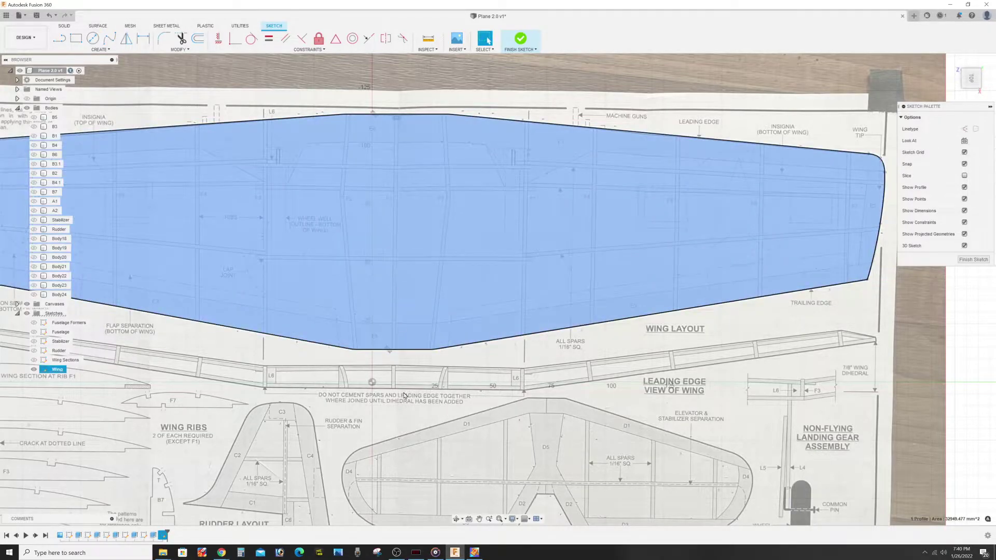
scroll(310, 297, "down", 3)
scroll(309, 297, "up", 1)
scroll(256, 283, "up", 2)
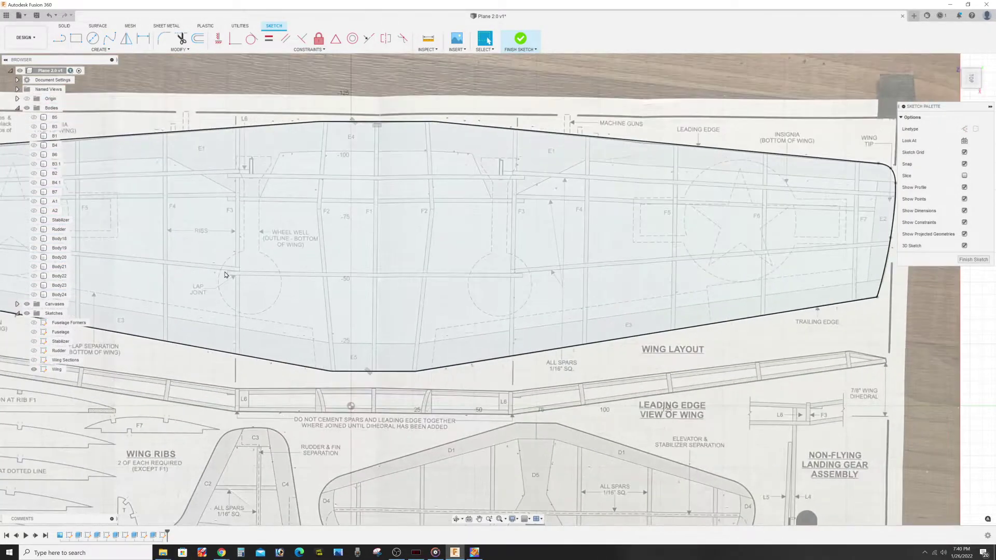
scroll(451, 247, "up", 1)
scroll(432, 222, "up", 1)
mouse_move(432, 222)
middle_mouse_down()
mouse_move(501, 207)
mouse_move(526, 227)
middle_mouse_up()
scroll(501, 207, "up", 2)
key("l")
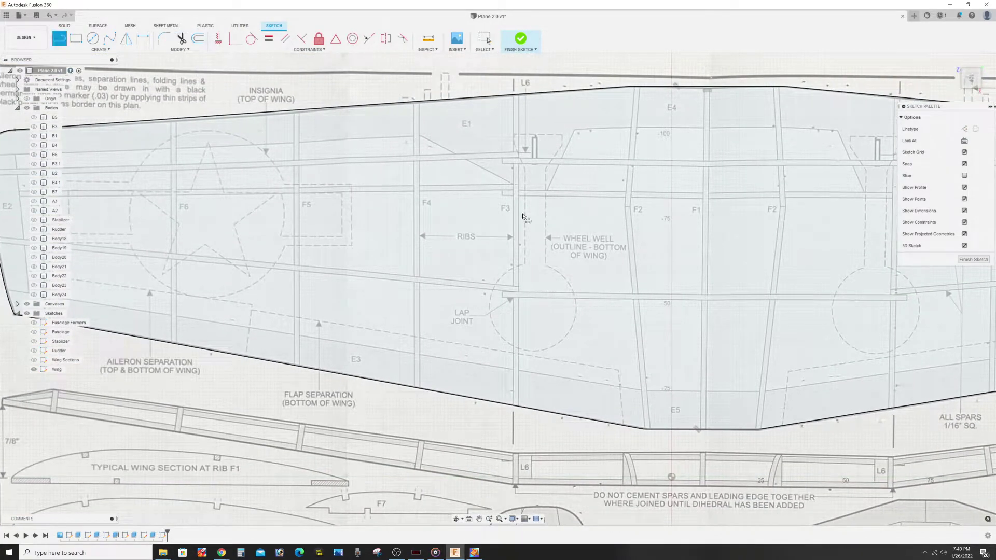
scroll(539, 164, "up", 2)
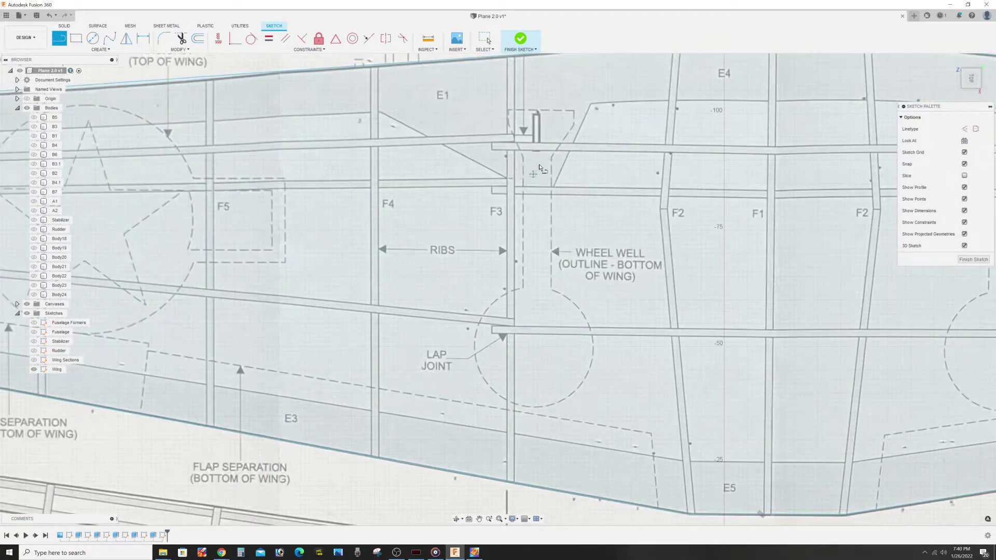
Draw a line across the wing at rib F3 from top edge to bottom edge.
left_click(508, 57)
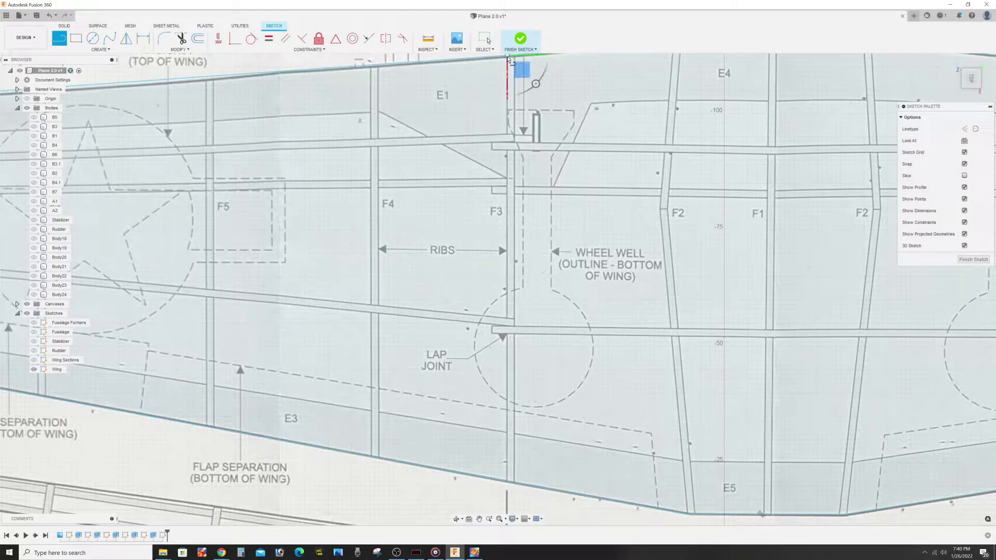
left_click(506, 484)
key("Escape")
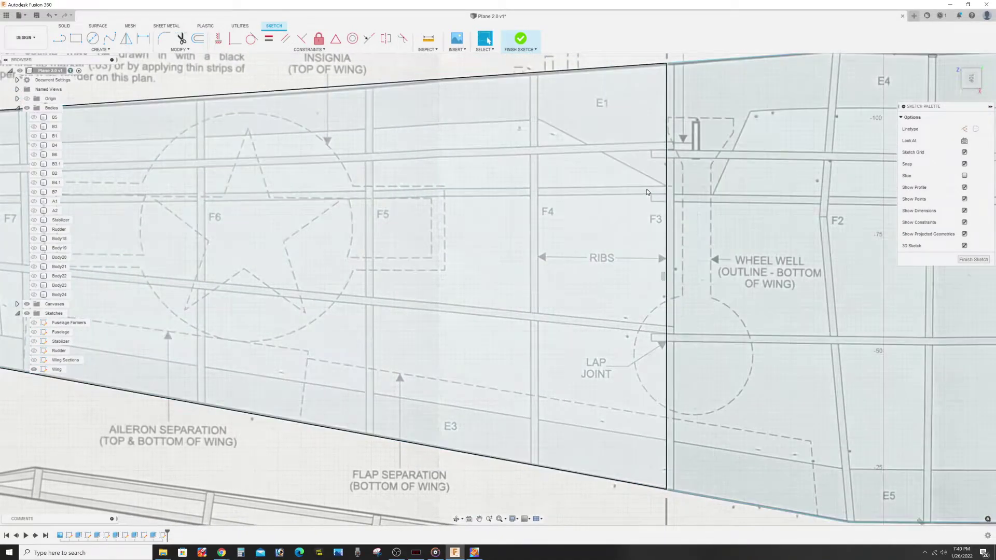
middle_click_drag(524, 224, 632, 198)
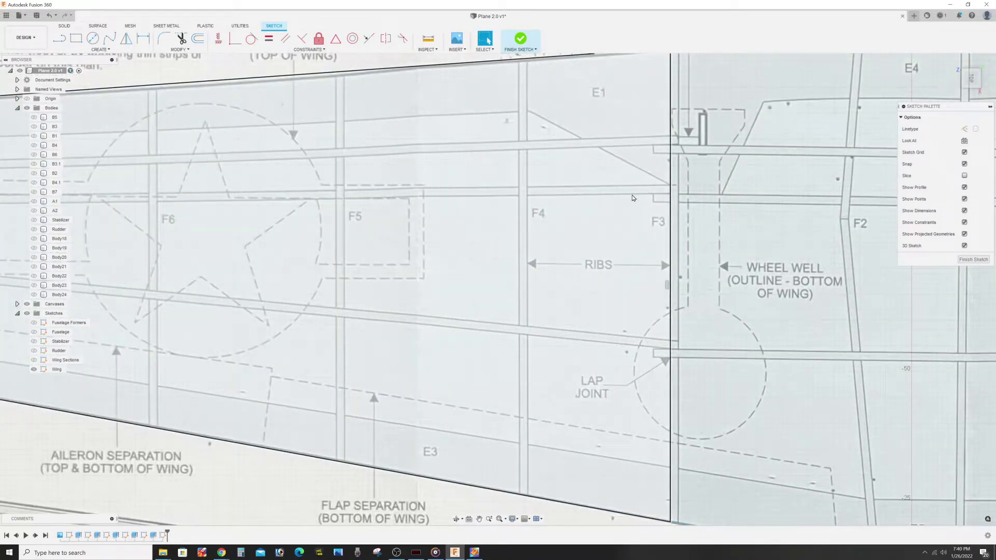
Draw lines from rib F3 through rib F4 to the wing-tip corner, closing the panel.
key("l")
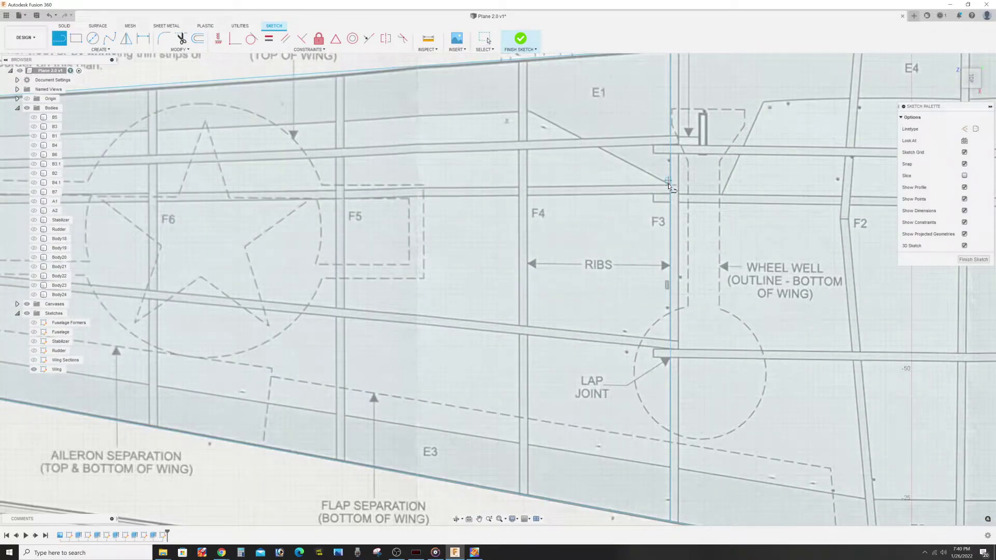
left_click(669, 184)
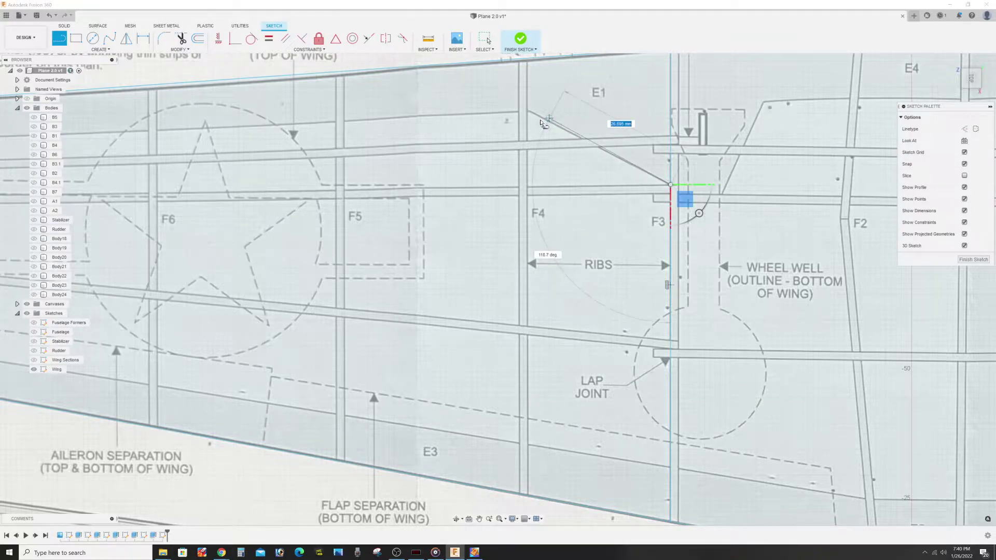
scroll(530, 115, "up", 2)
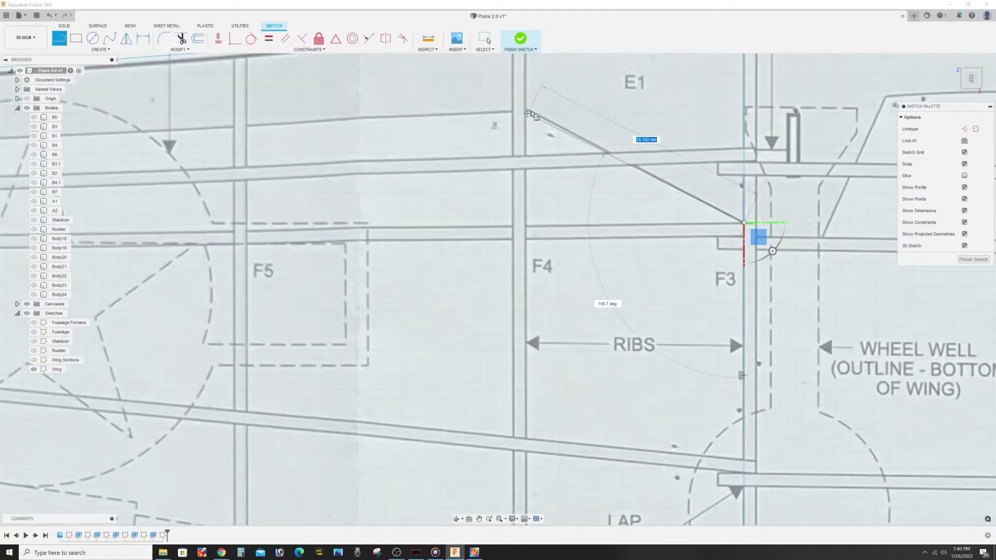
left_click(530, 115)
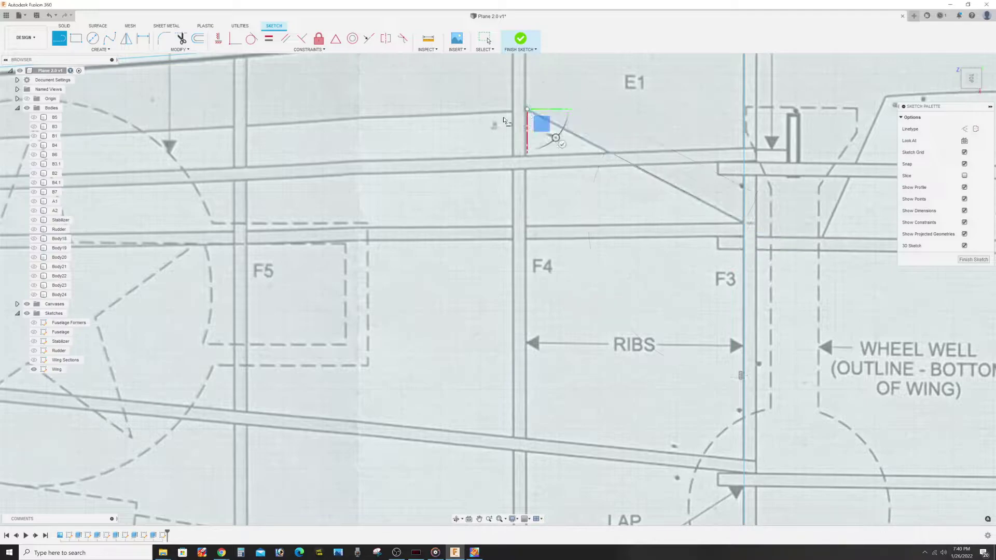
mouse_move(267, 155)
middle_mouse_down()
mouse_move(485, 160)
mouse_move(775, 205)
middle_mouse_up()
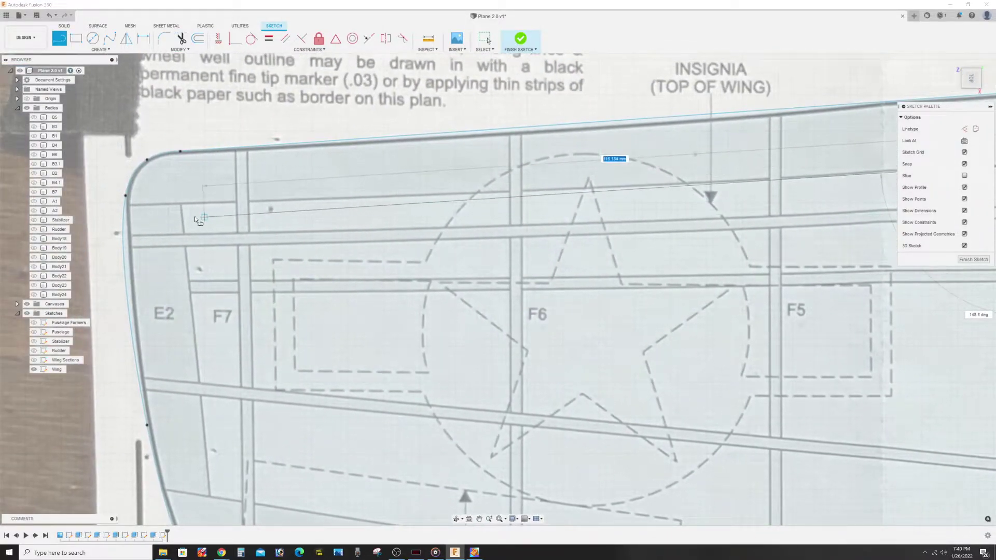
left_click(123, 205)
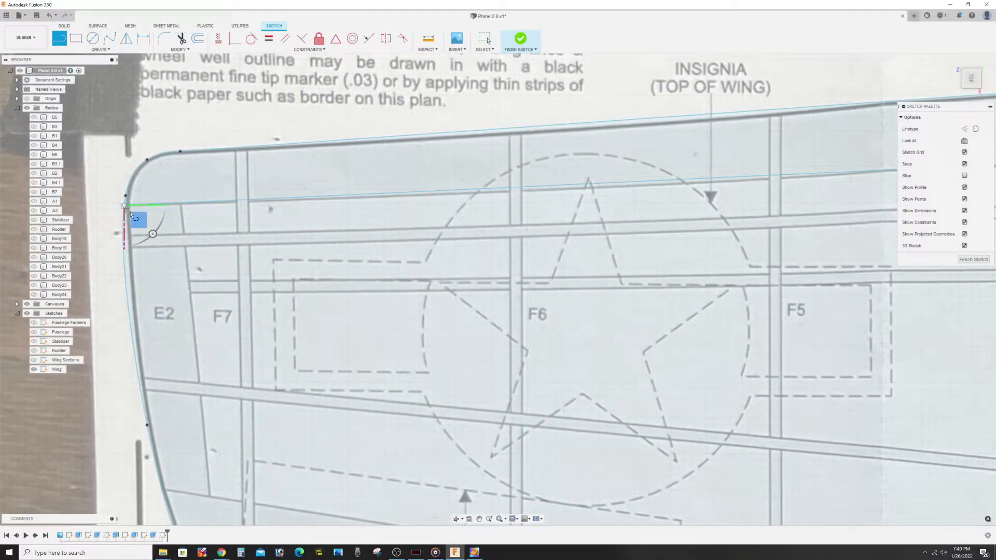
key("Escape")
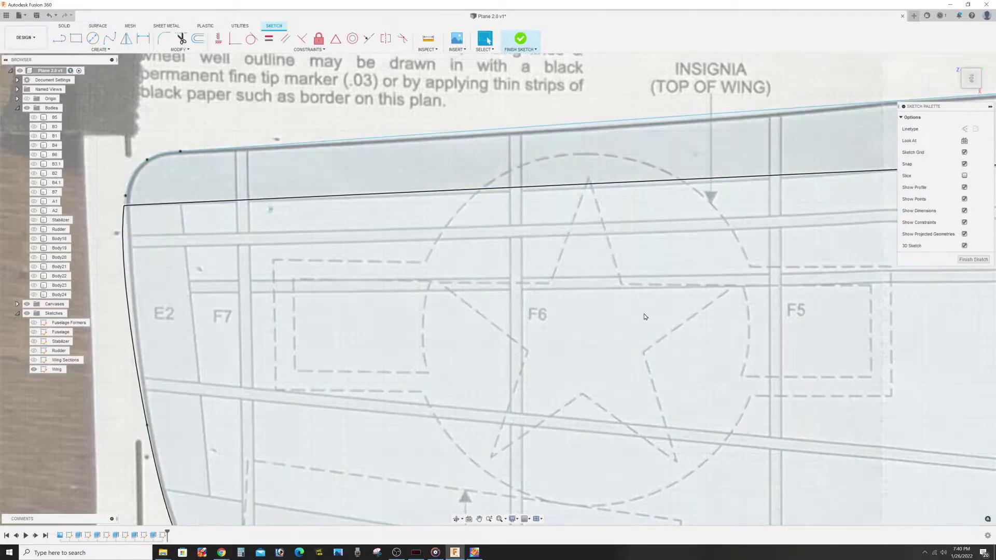
Pan along ribs F5 to F3 and zoom out to check the enclosed panel.
mouse_move(795, 327)
middle_mouse_down()
mouse_move(488, 278)
mouse_move(356, 270)
middle_mouse_up()
middle_click_drag(137, 249, 581, 275)
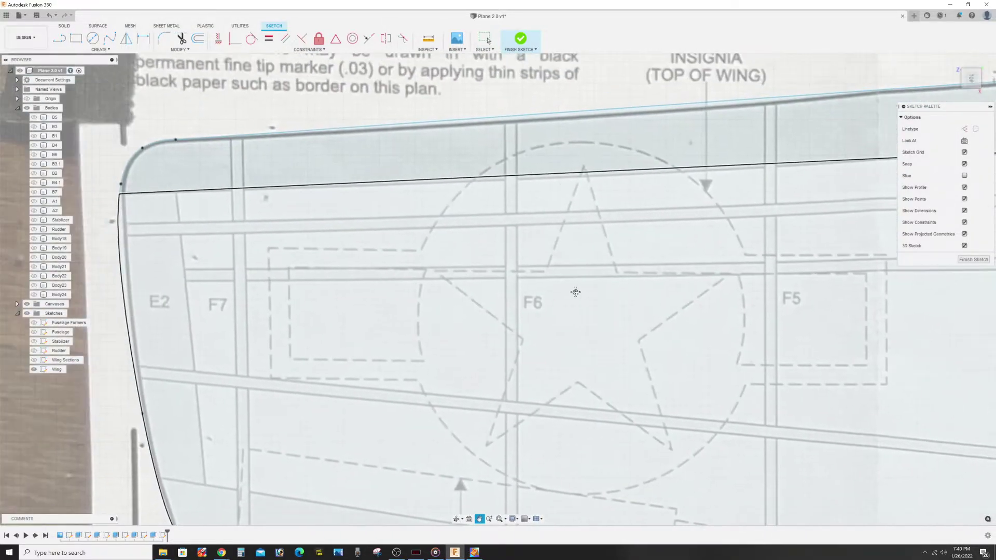
middle_click_drag(768, 262, 197, 255)
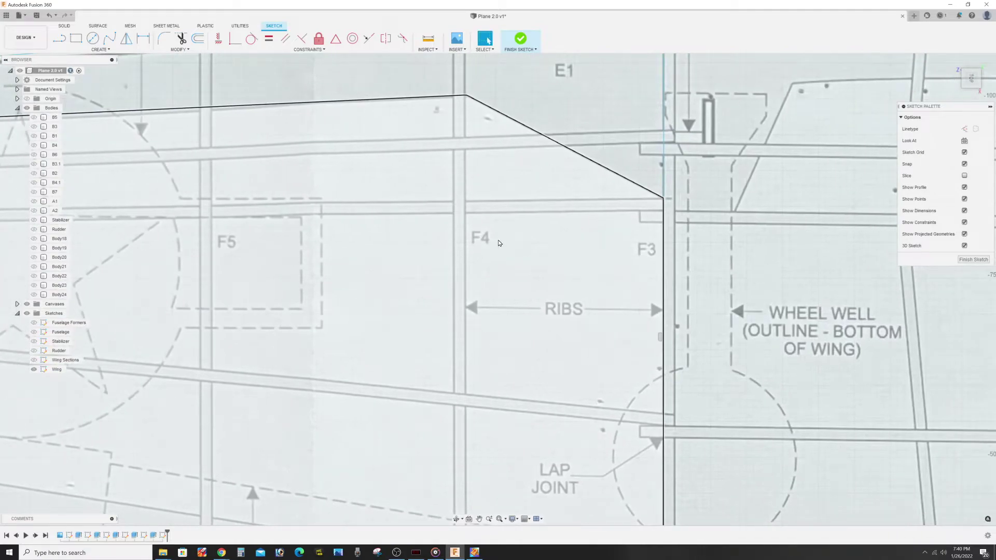
middle_click_drag(519, 242, 581, 68)
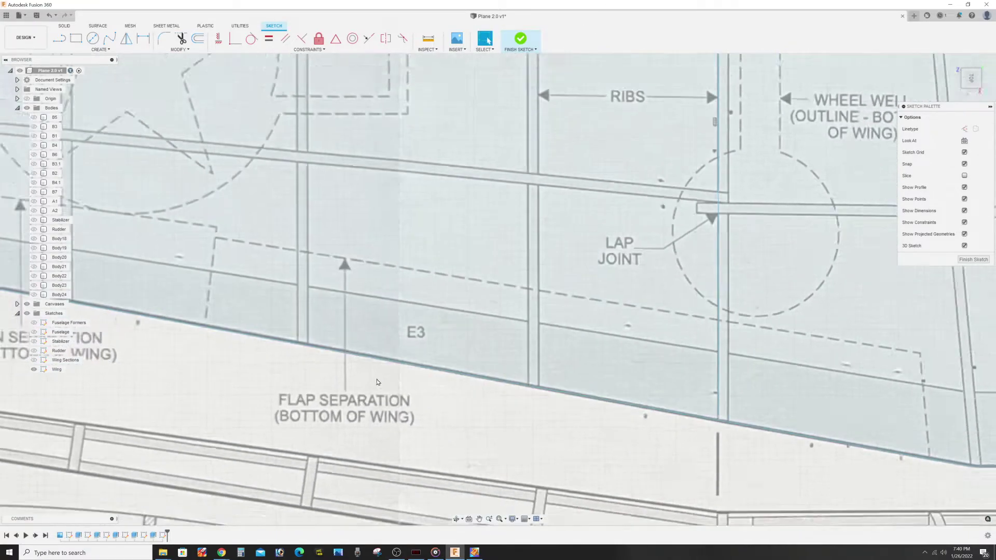
scroll(386, 371, "down", 5)
scroll(363, 358, "down", 2)
scroll(316, 333, "up", 2)
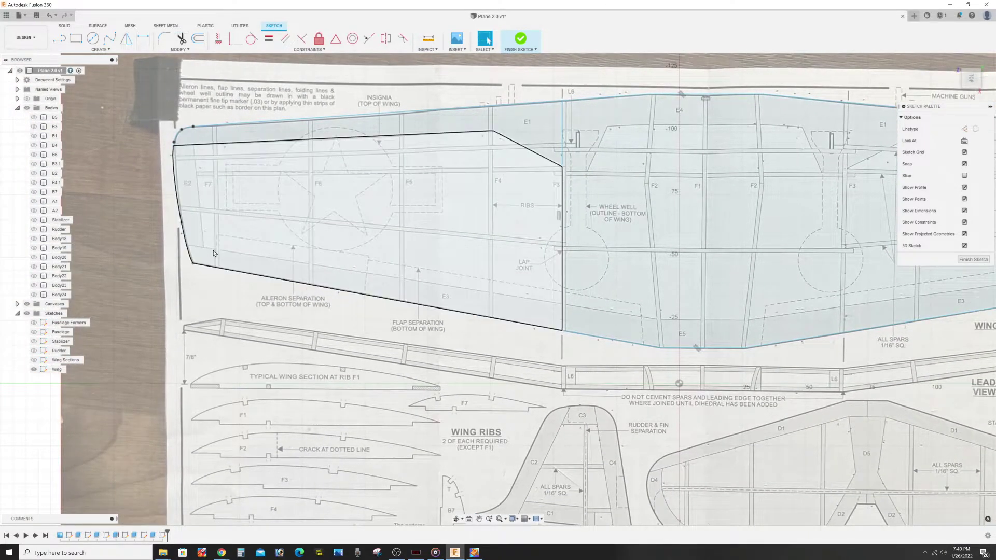
Start an inner trailing-edge line at the left tip, through the E5 rib and spar intersection.
scroll(214, 253, "up", 3)
key("l")
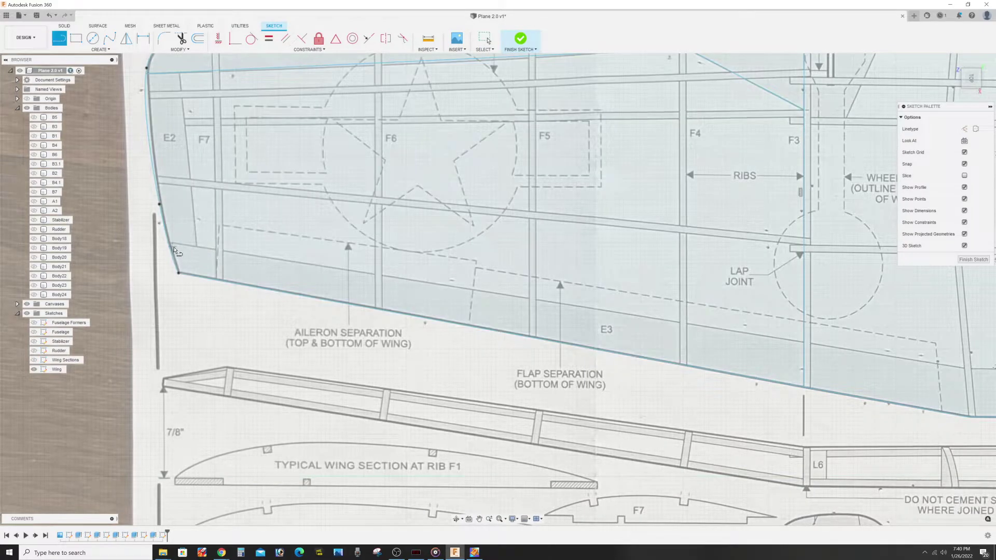
left_click(168, 242)
middle_click_drag(882, 355, 470, 334)
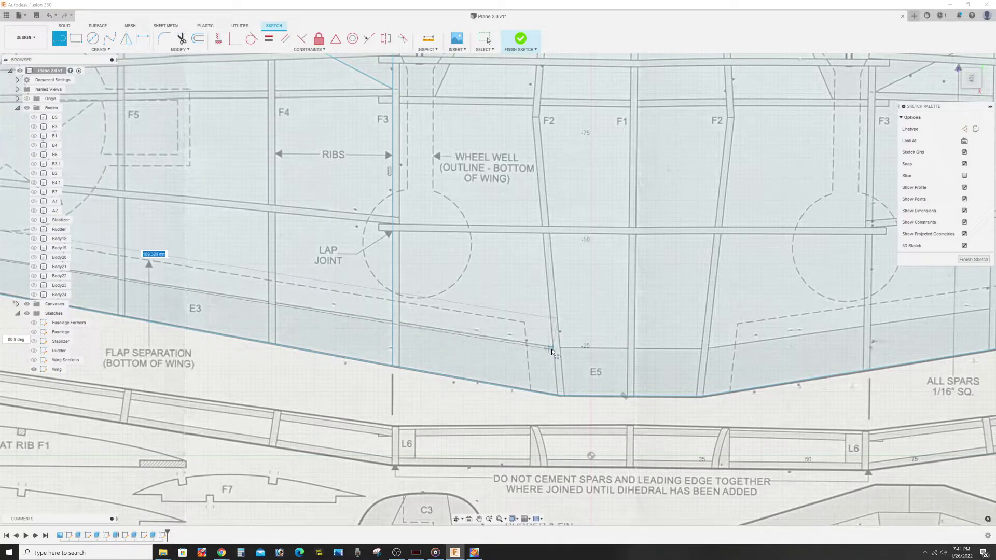
scroll(555, 348, "up", 2)
scroll(554, 349, "up", 1)
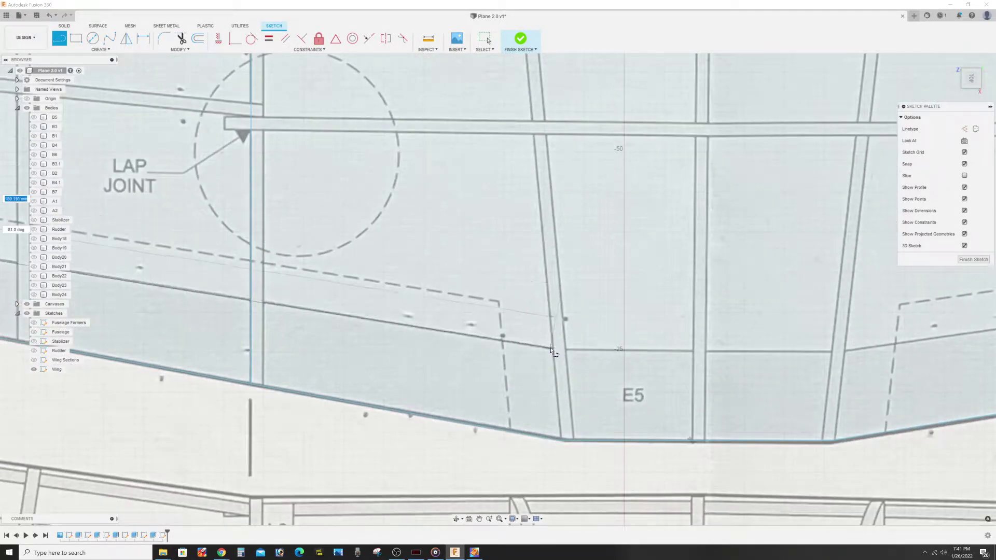
left_click(552, 349)
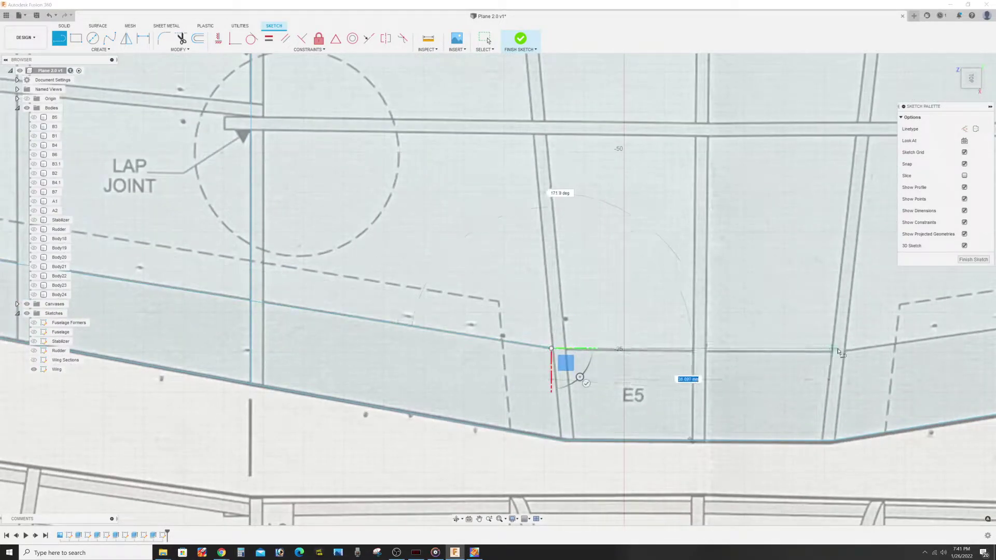
middle_click_drag(844, 354, 528, 311)
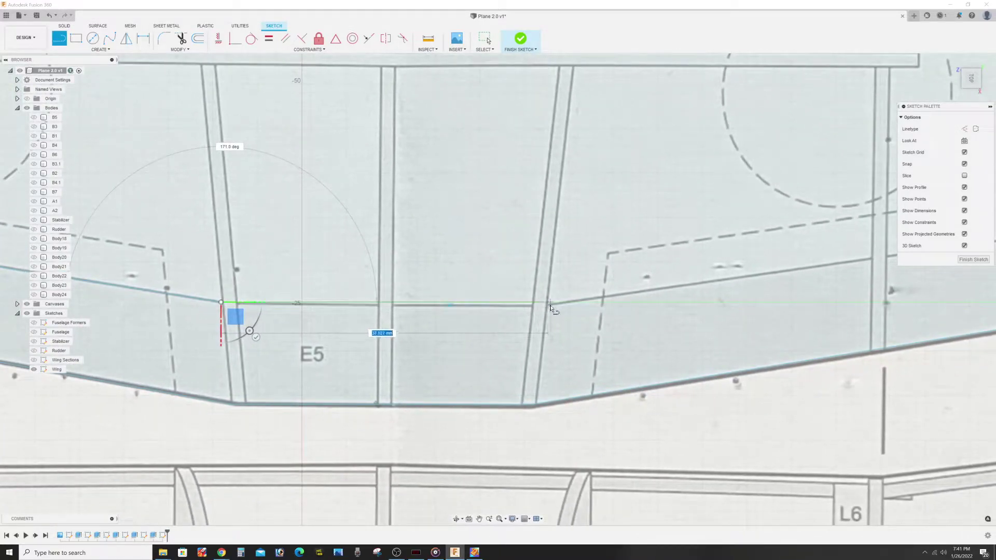
scroll(549, 307, "up", 1)
scroll(547, 307, "up", 2)
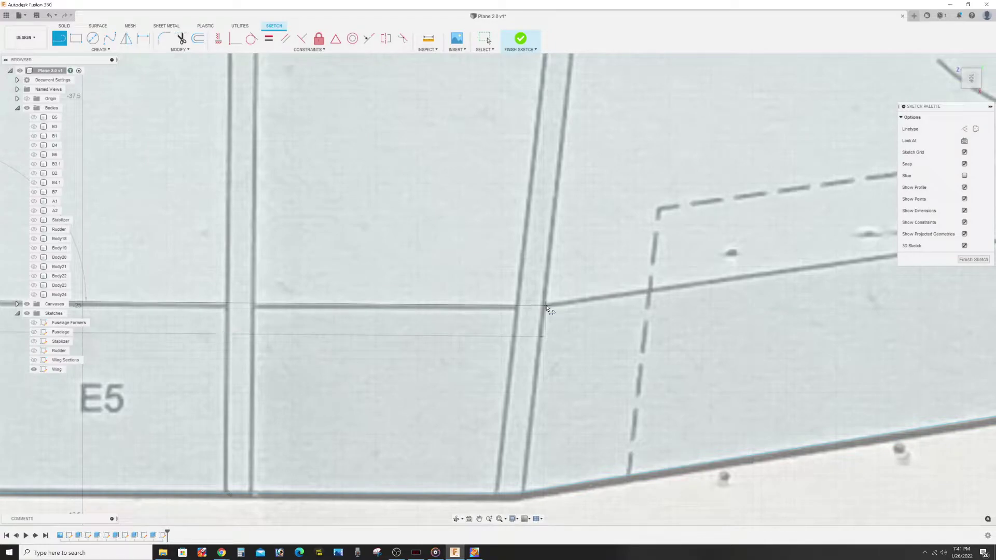
left_click(546, 307)
Extend the inner trailing-edge line to the right wing's trailing corner and zoom out.
middle_click_drag(545, 307, 524, 310)
scroll(525, 310, "down", 5)
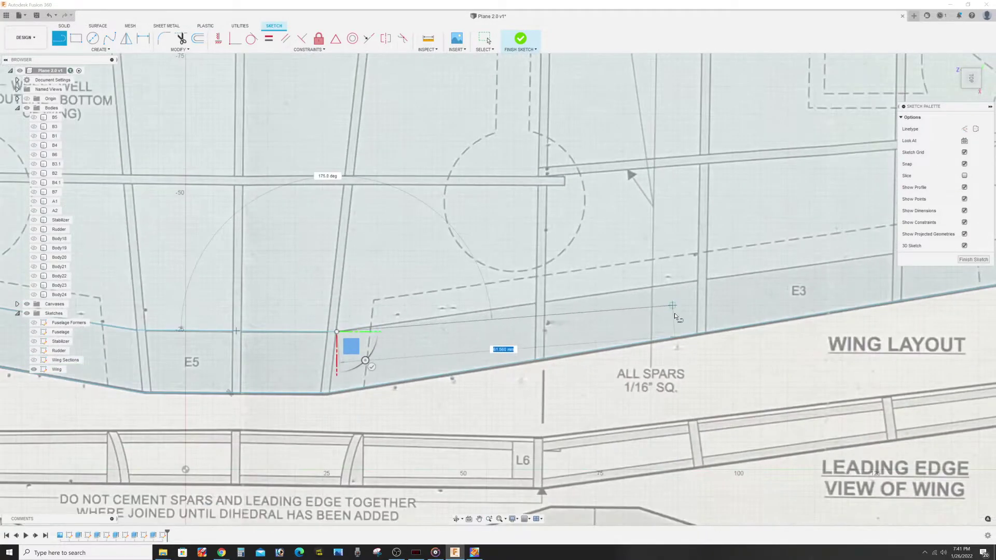
scroll(675, 313, "down", 2)
scroll(675, 312, "up", 3)
middle_click_drag(675, 311, 290, 287)
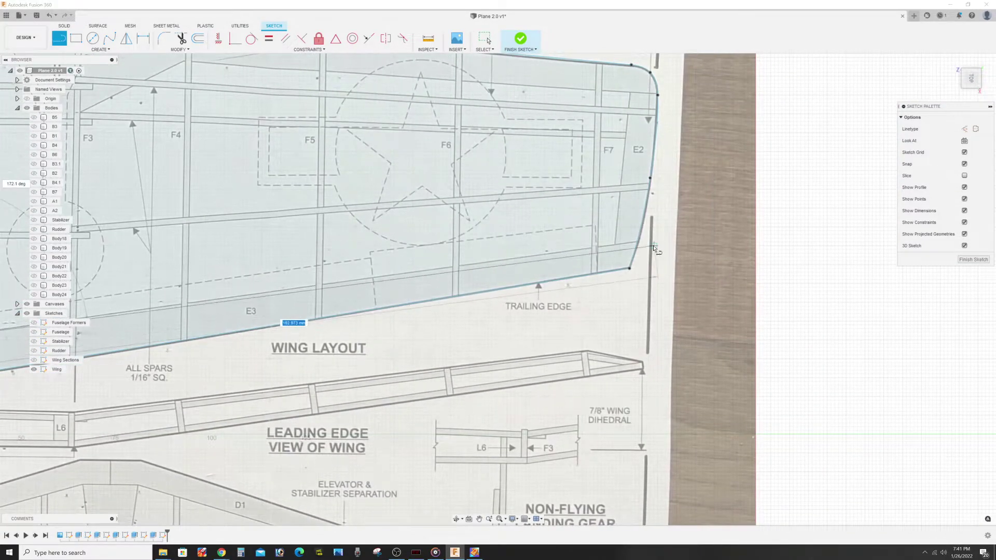
left_click(638, 243)
key("Escape")
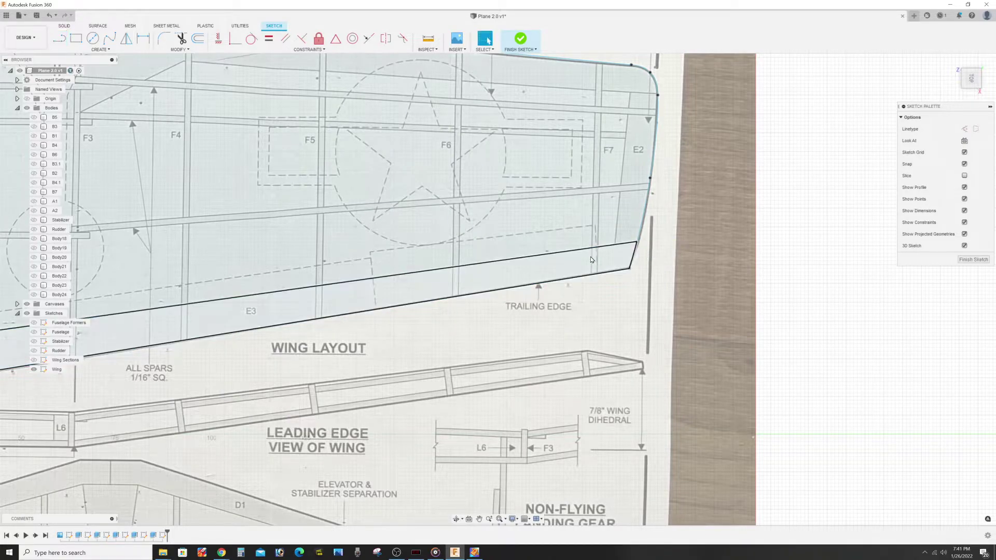
scroll(250, 331, "down", 3)
middle_click_drag(196, 289, 383, 275)
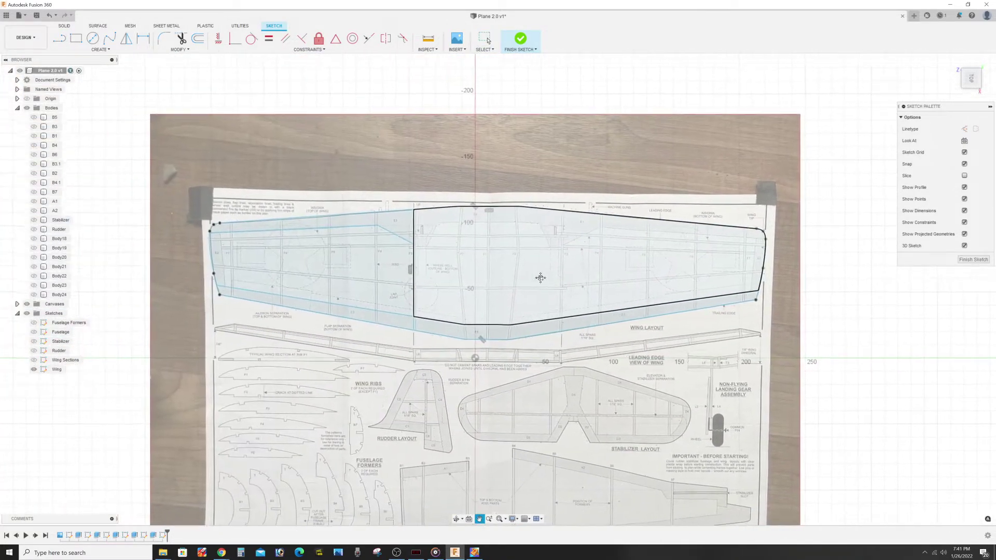
scroll(383, 275, "up", 1)
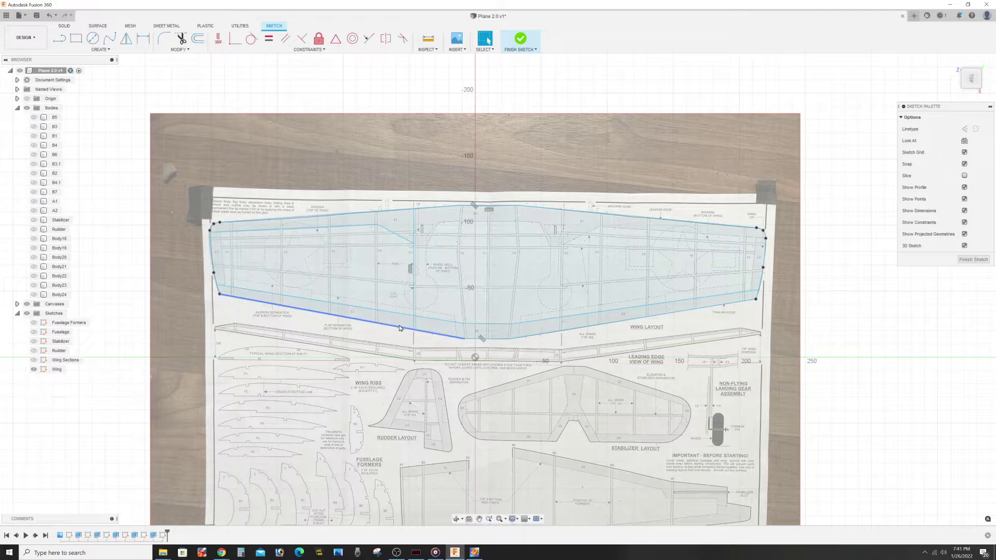
Draw a line near the left tip from the inner leading-edge line to the inner trailing-edge line.
middle_click_drag(256, 263, 402, 262)
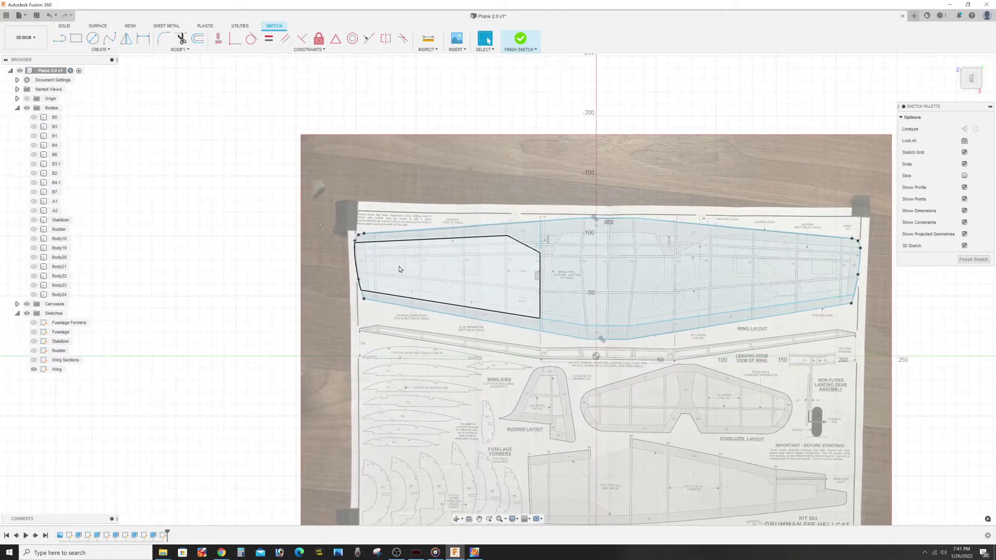
scroll(312, 235, "up", 3)
scroll(313, 235, "up", 3)
key("l")
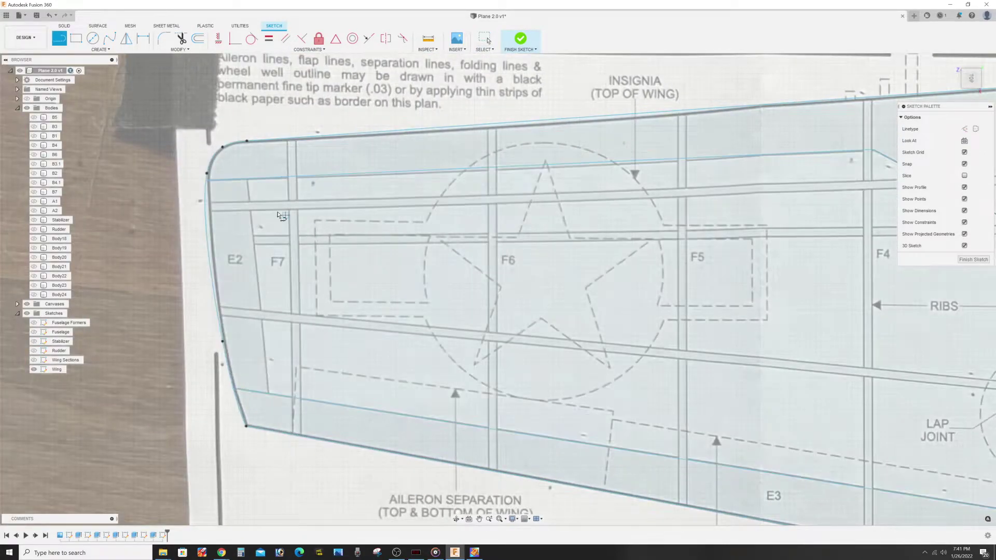
left_click(246, 179)
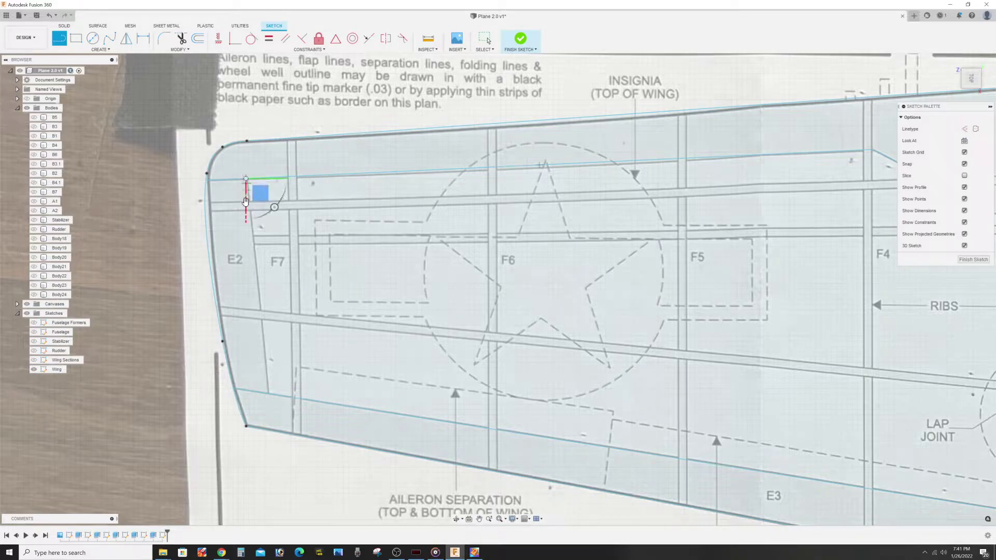
left_click(267, 393)
key("Escape")
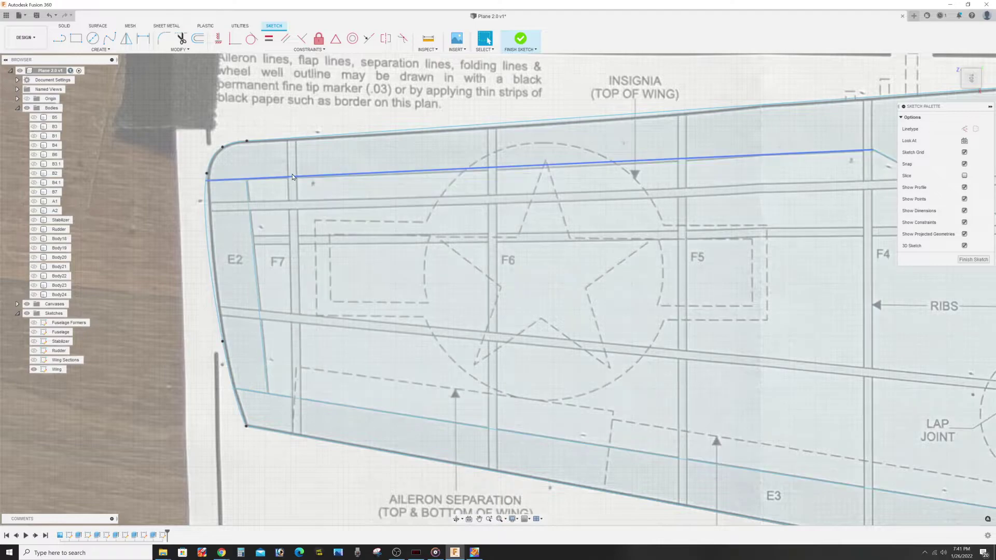
middle_click_drag(624, 341, 137, 270)
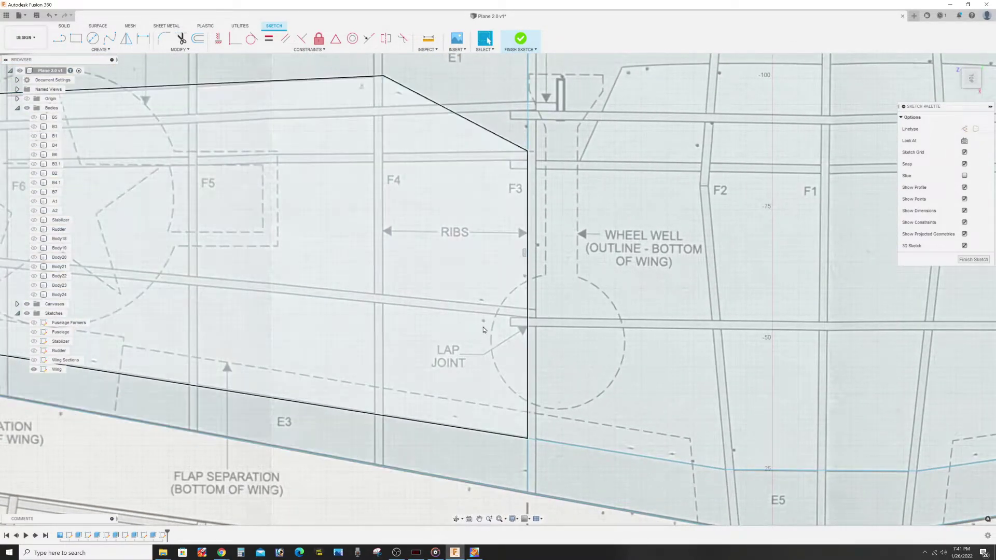
Draw a line along rib F3 from its top down to the inner trailing-edge line.
scroll(392, 281, "down", 2)
scroll(357, 325, "up", 2)
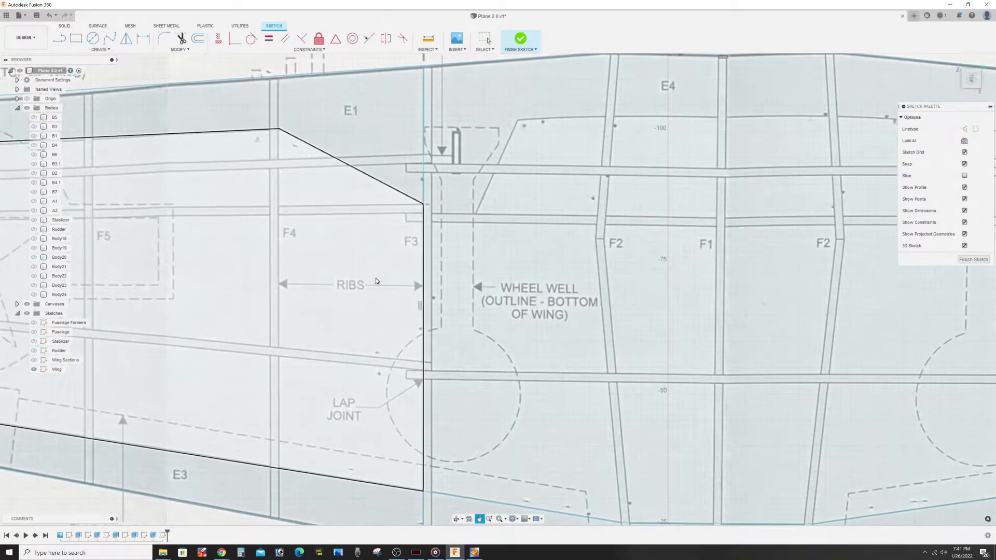
scroll(377, 277, "up", 2)
scroll(378, 277, "down", 2)
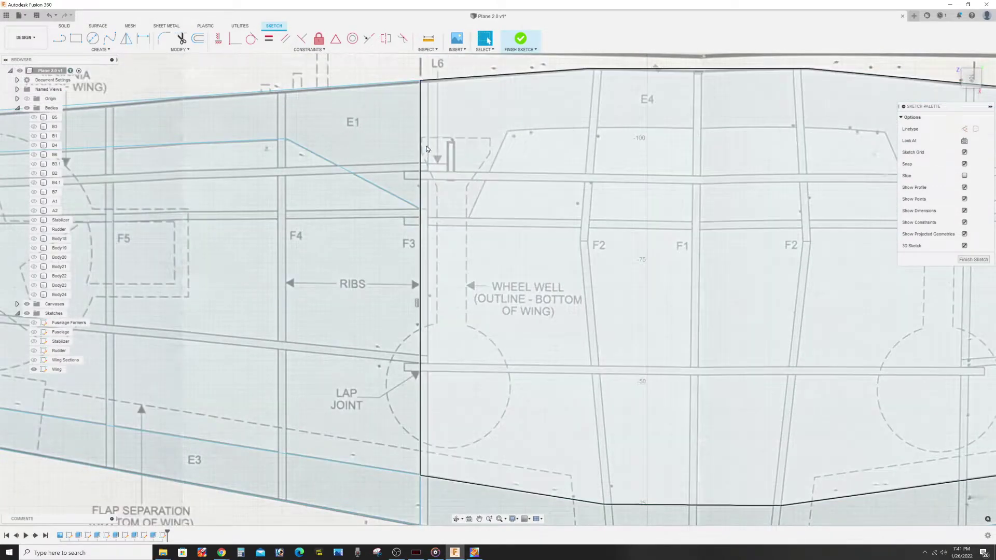
key("l")
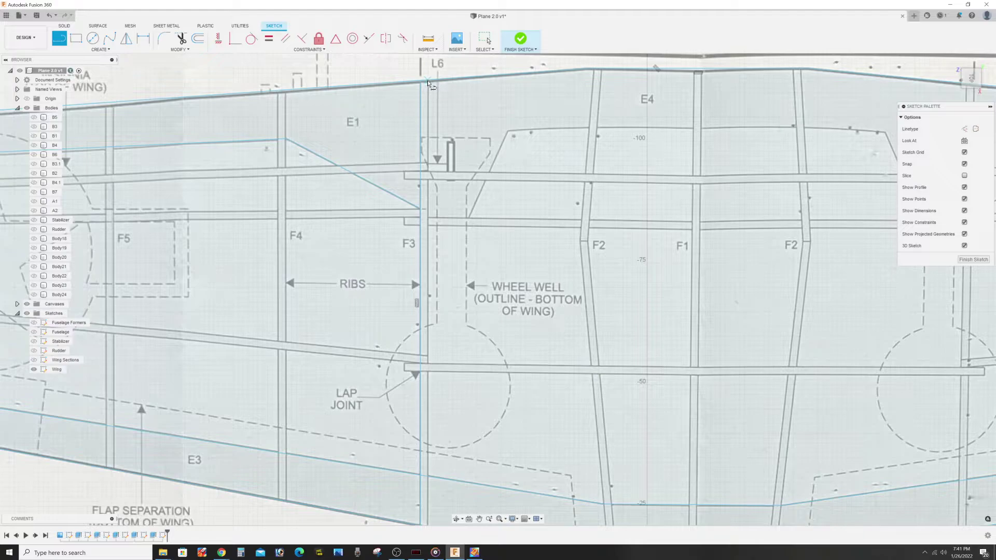
left_click(428, 83)
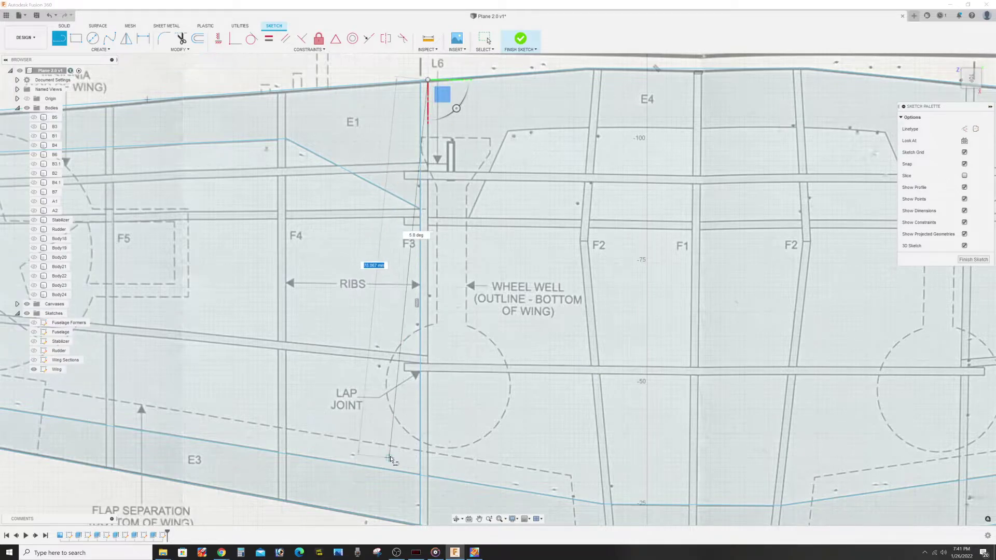
middle_click_drag(393, 459, 395, 272)
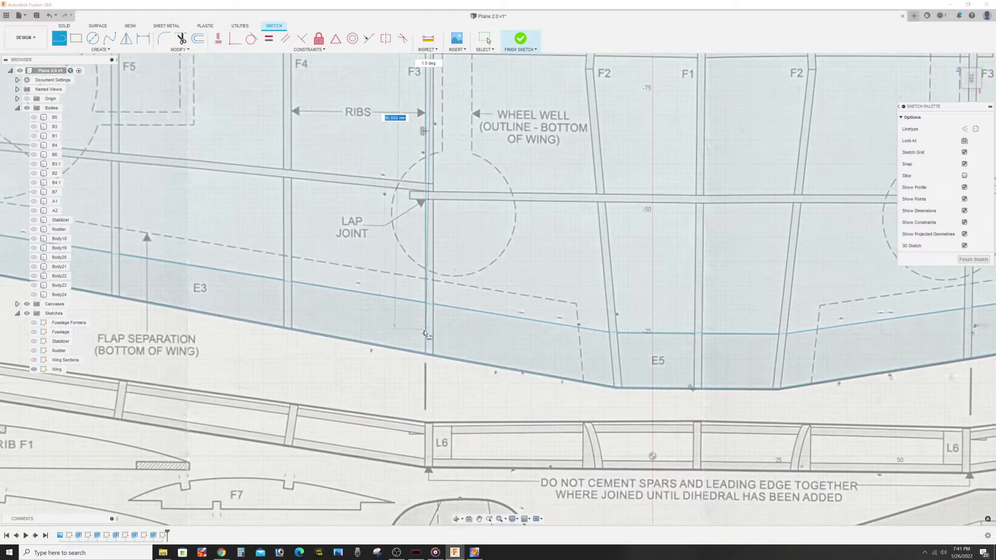
left_click(433, 357)
key("Escape")
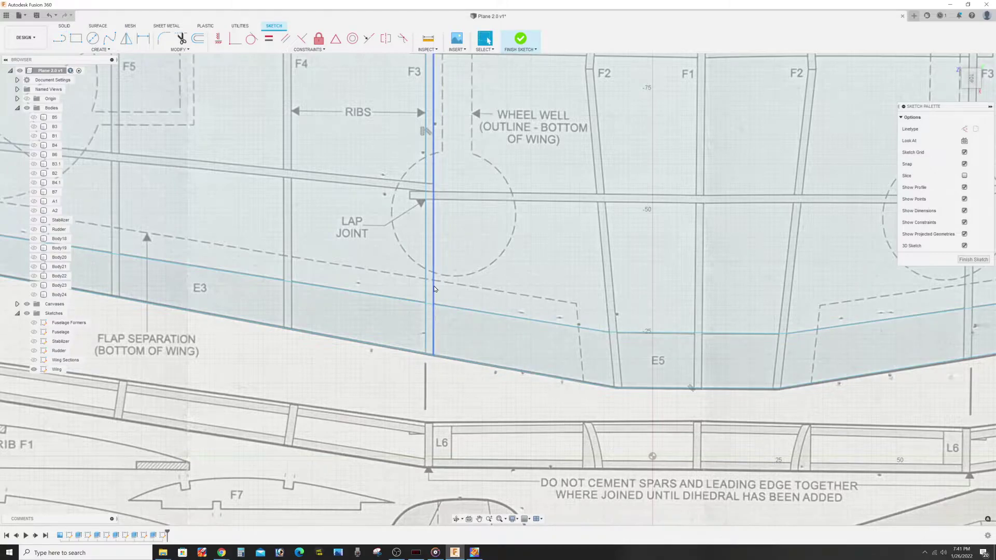
Start a line on the leading edge, then cancel it unfinished.
mouse_move(701, 303)
middle_mouse_down()
mouse_move(638, 365)
mouse_move(563, 412)
mouse_move(210, 295)
mouse_move(234, 274)
middle_mouse_up()
middle_click_drag(369, 203, 386, 244)
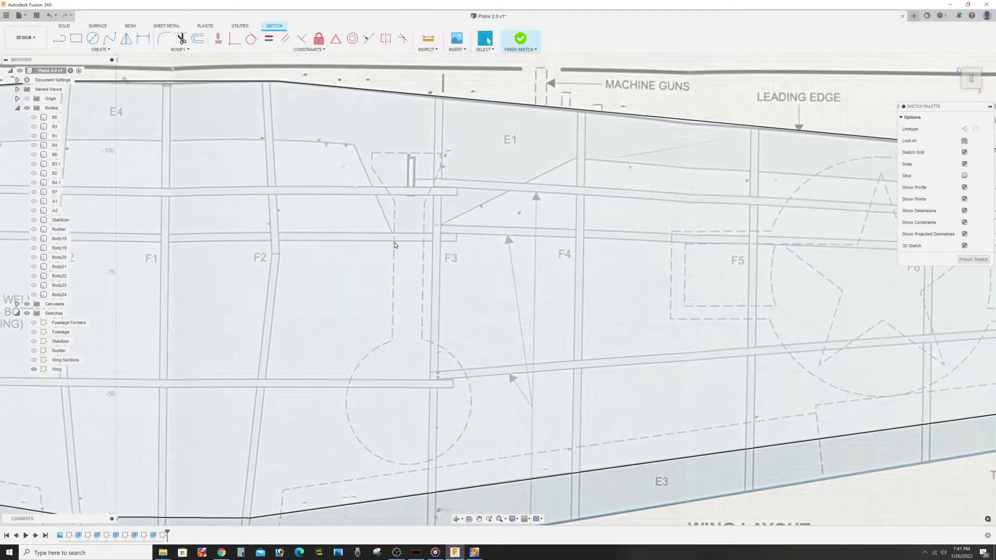
key("l")
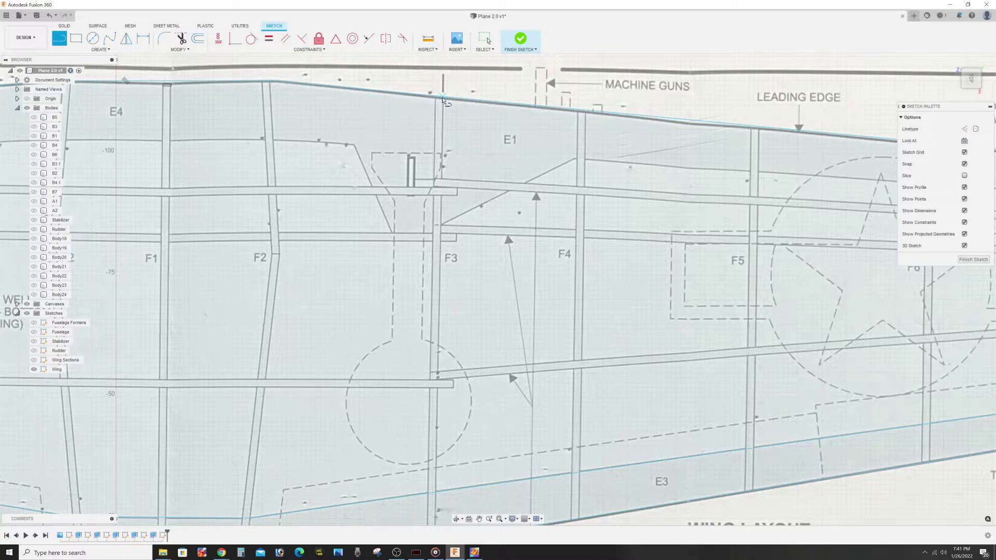
left_click(442, 98)
left_click_drag(444, 310, 444, 301)
key("Escape")
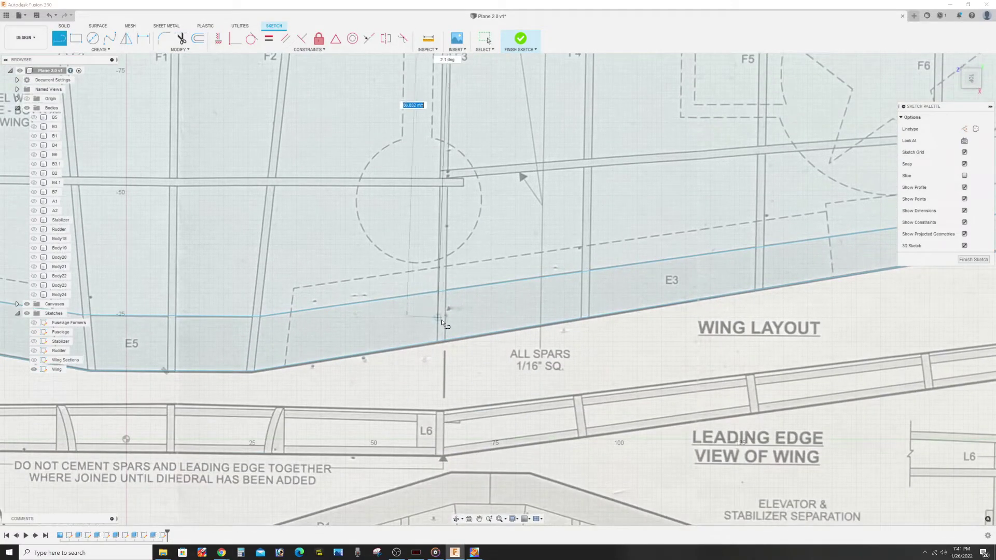
key("Escape")
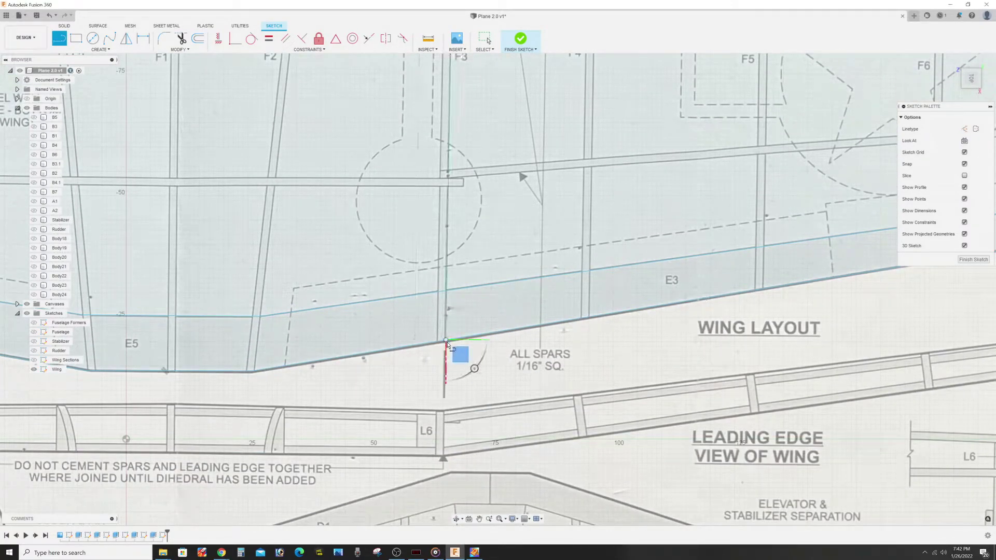
key("Escape")
middle_click_drag(583, 141, 541, 370)
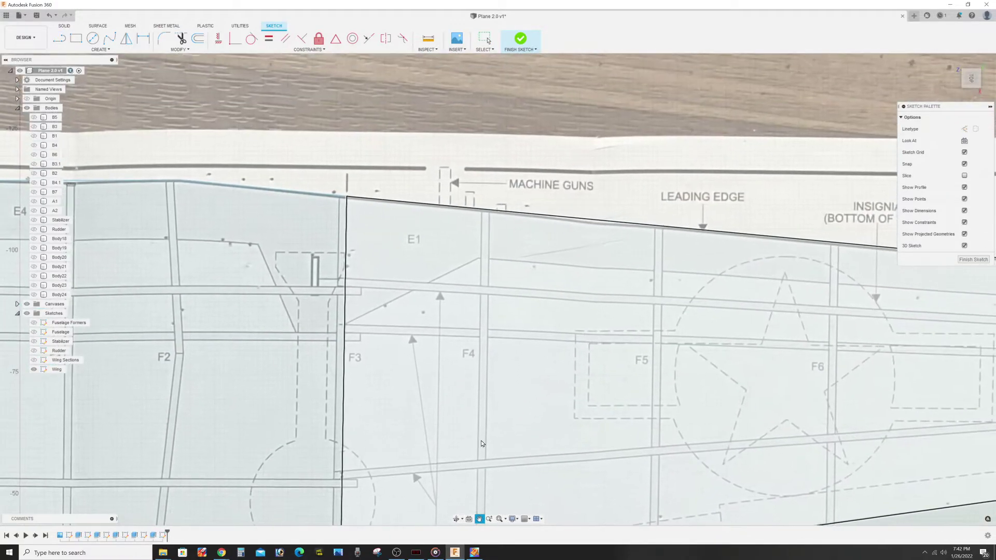
Draw an inner line inside the E1 strip out to the wing-tip edge.
key("l")
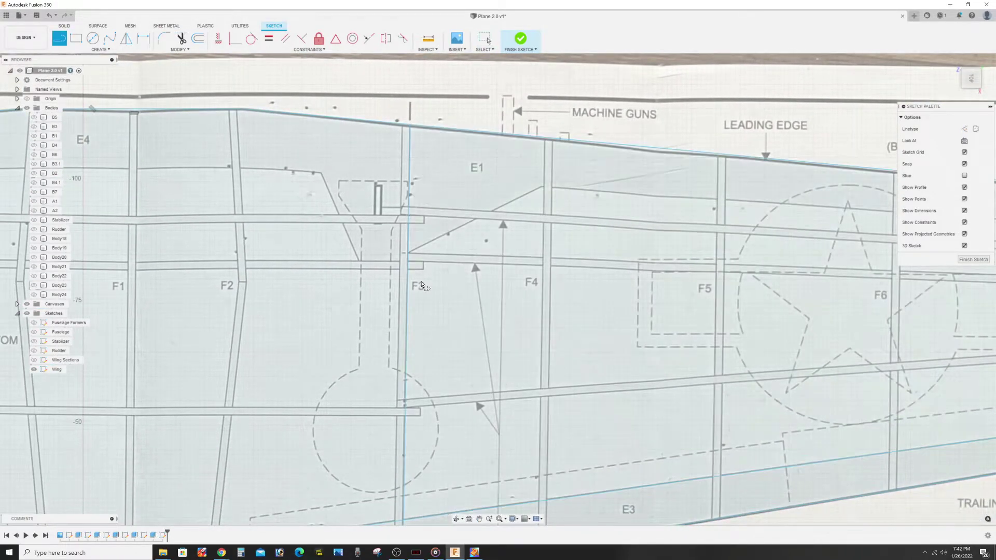
left_click(408, 253)
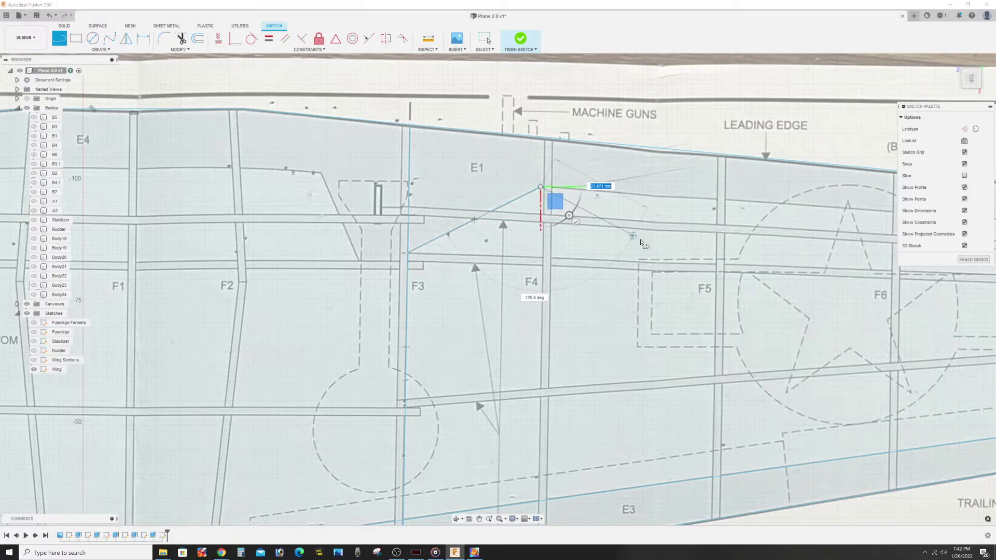
middle_click_drag(572, 216, 523, 258)
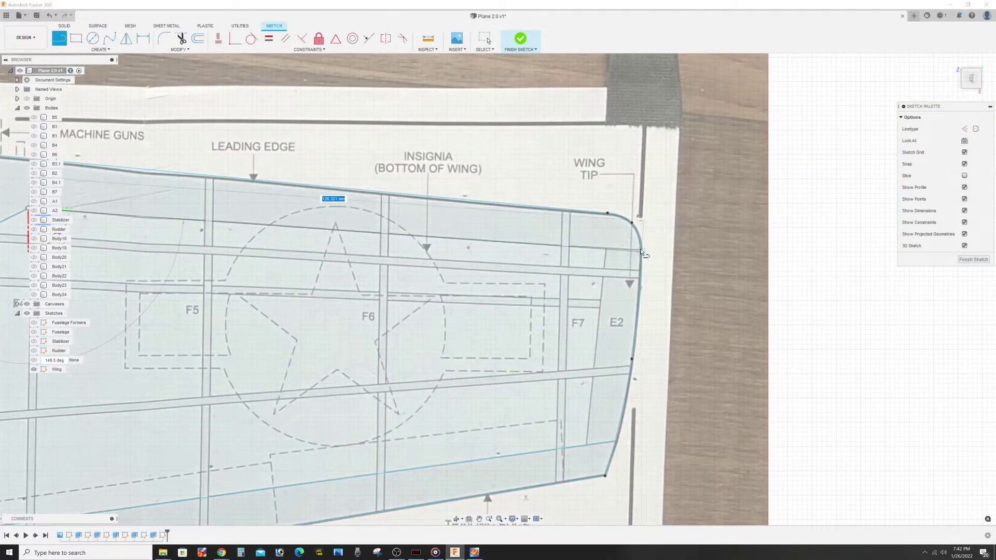
left_click(642, 252)
key("Escape")
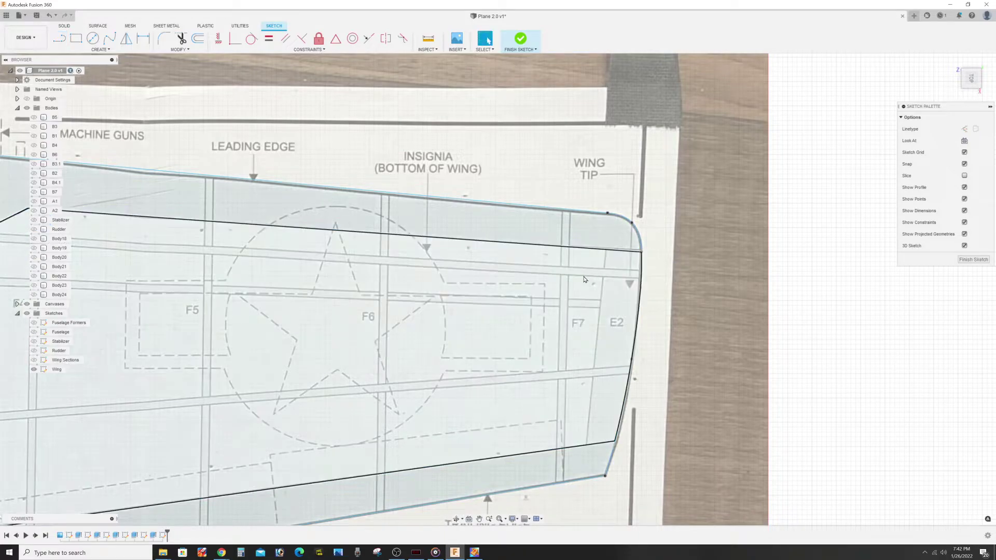
Draw a line inside the E2 tip strip down to the trailing edge, closing the frame.
middle_click_drag(584, 294, 613, 230)
key("l")
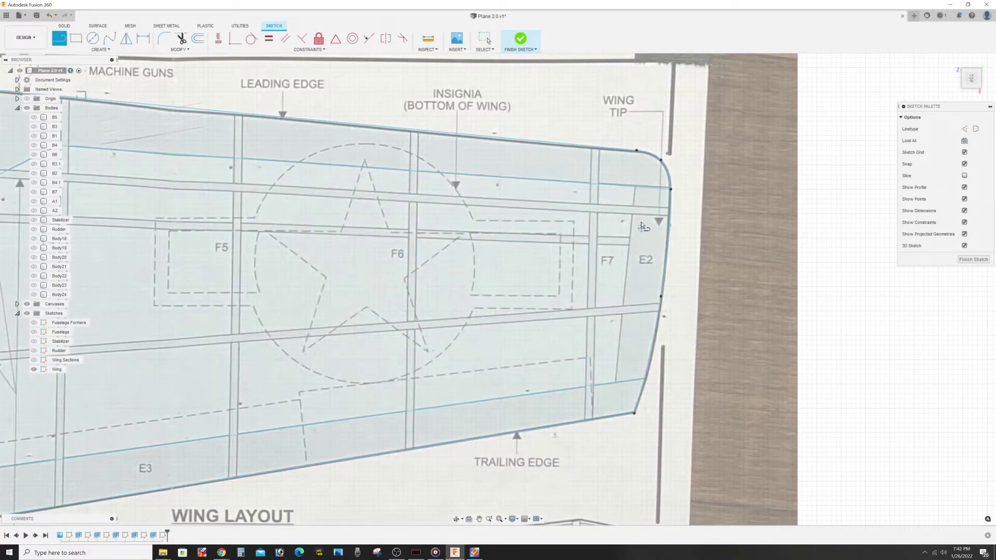
left_click(635, 187)
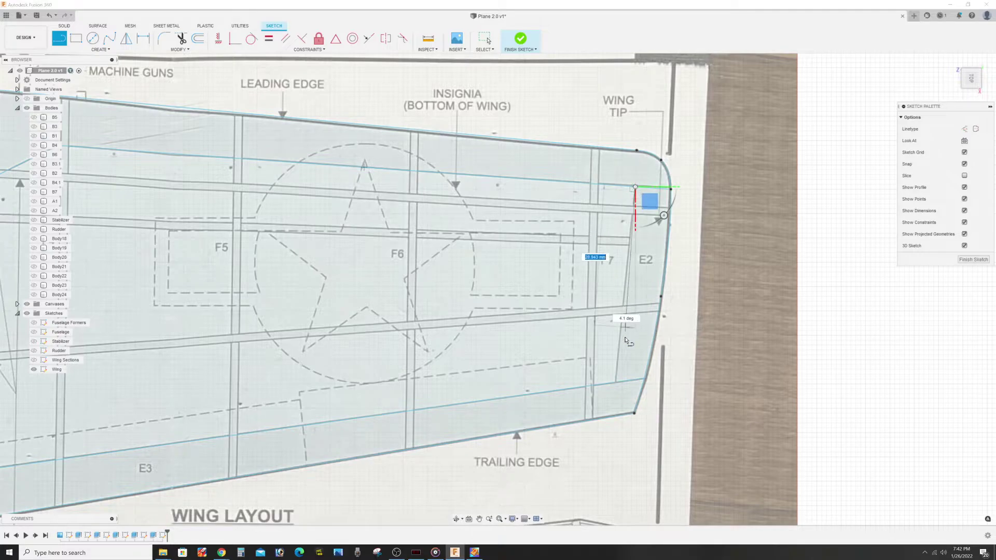
left_click(616, 384)
key("Escape")
scroll(492, 308, "down", 3)
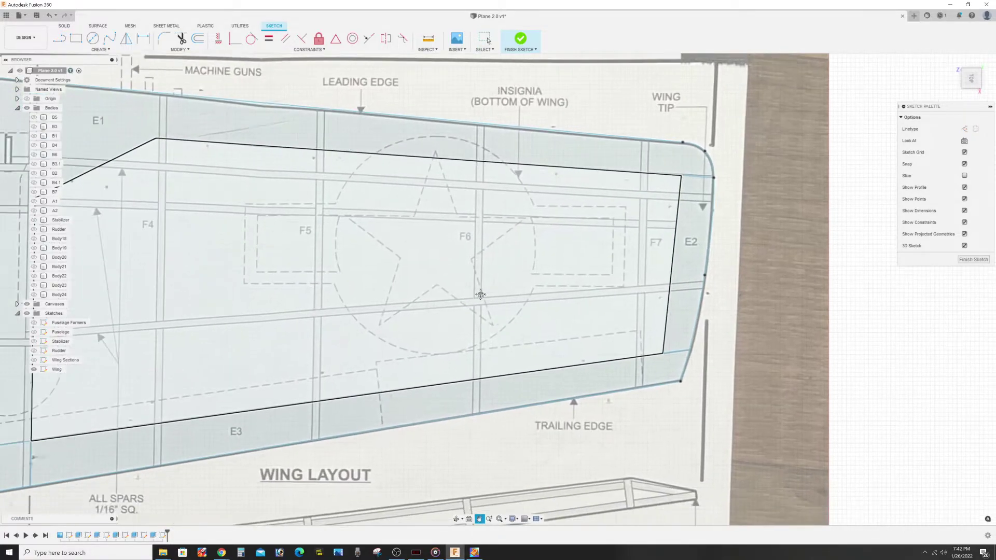
mouse_move(493, 309)
middle_mouse_down()
mouse_move(502, 222)
mouse_move(500, 252)
mouse_move(522, 254)
middle_mouse_up()
scroll(502, 223, "up", 4)
key("l")
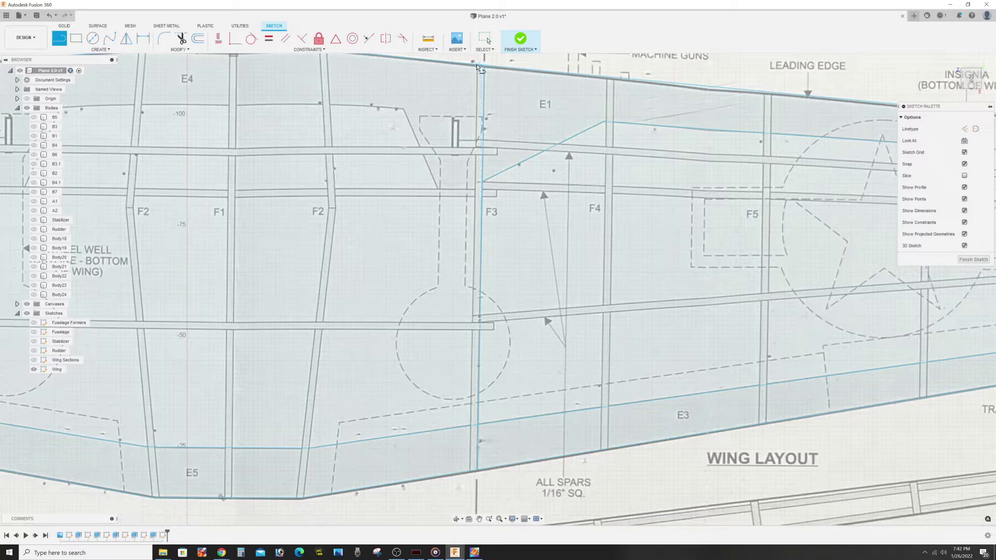
Draw a line along rib F3 from the leading edge to the trailing edge.
left_click(477, 64)
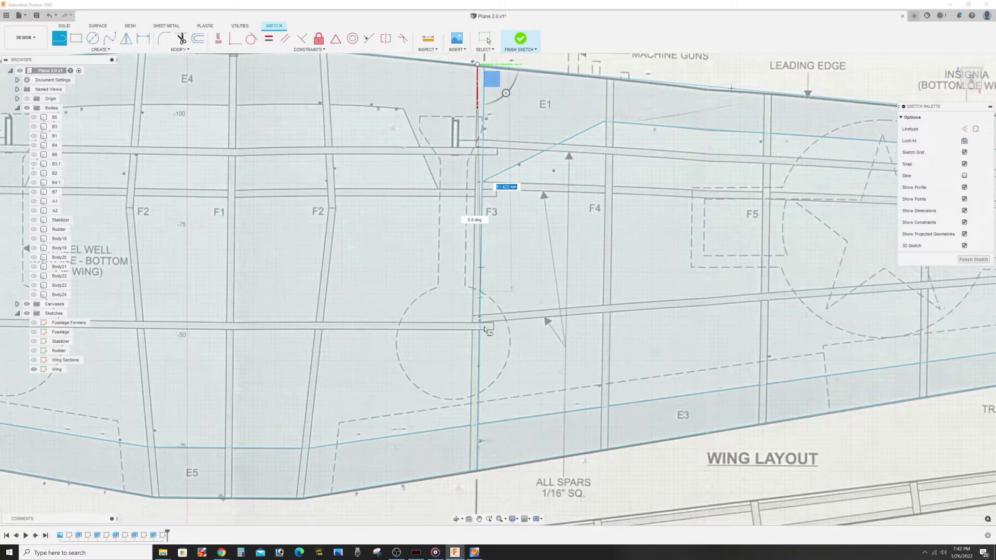
left_click(470, 474)
key("Escape")
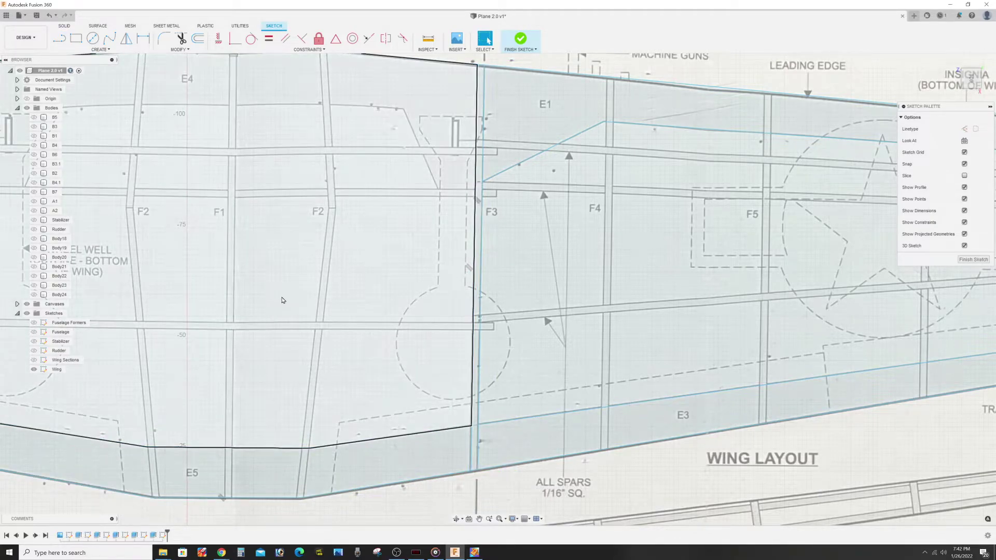
scroll(430, 218, "up", 2)
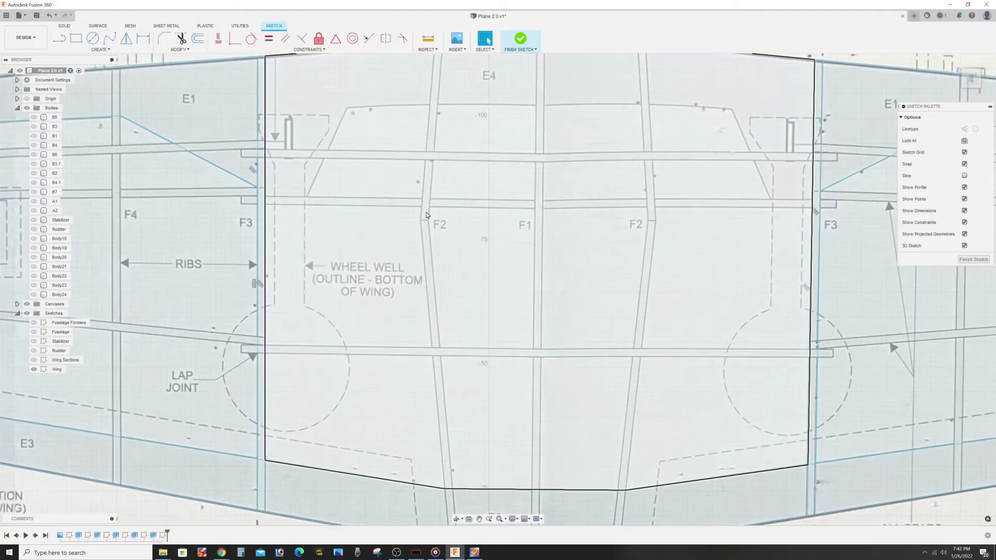
Trace the wheel-well outline with angled upper corners, closing it onto the F3 line.
key("l")
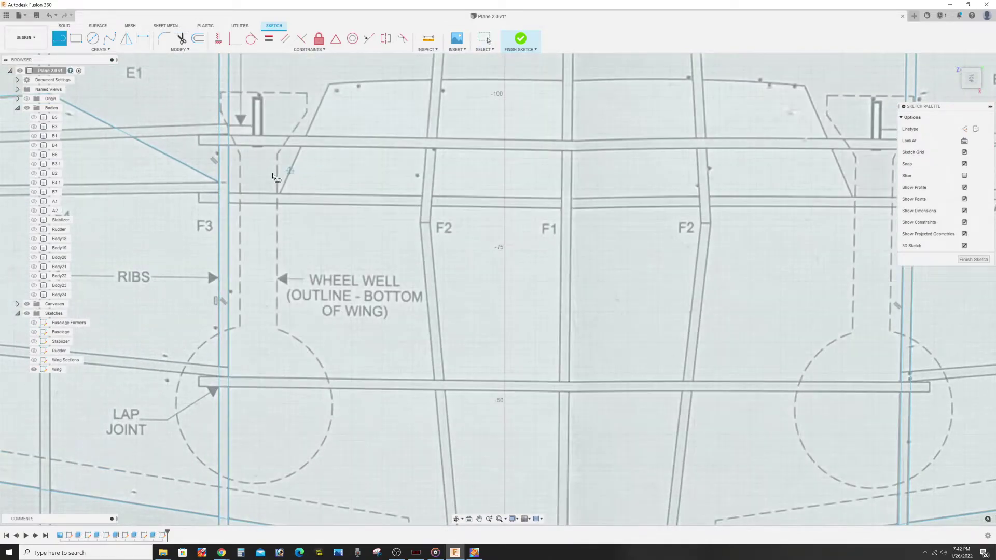
left_click(228, 193)
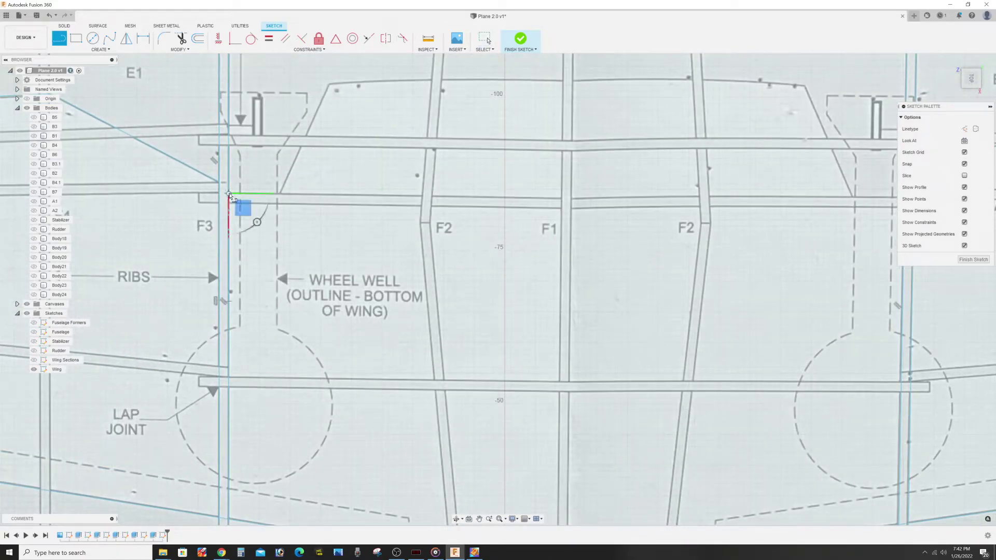
left_click(281, 193)
scroll(281, 193, "up", 2)
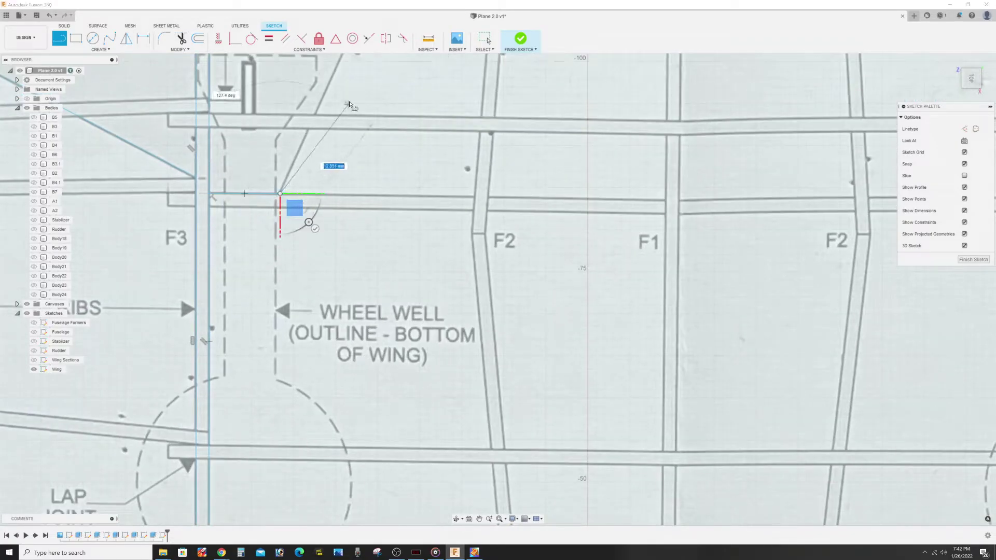
middle_click_drag(351, 105, 326, 204)
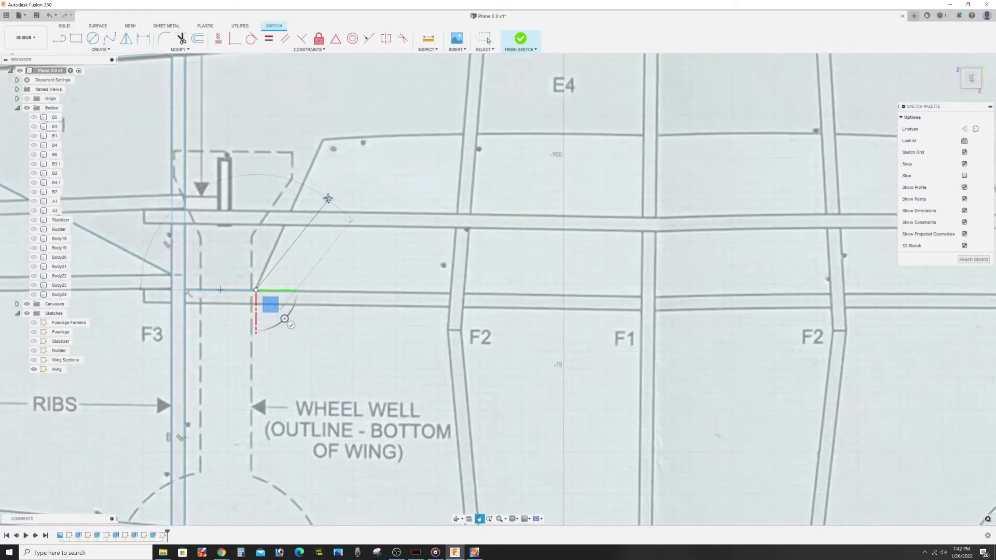
left_click(324, 145)
middle_click_drag(989, 147, 603, 168)
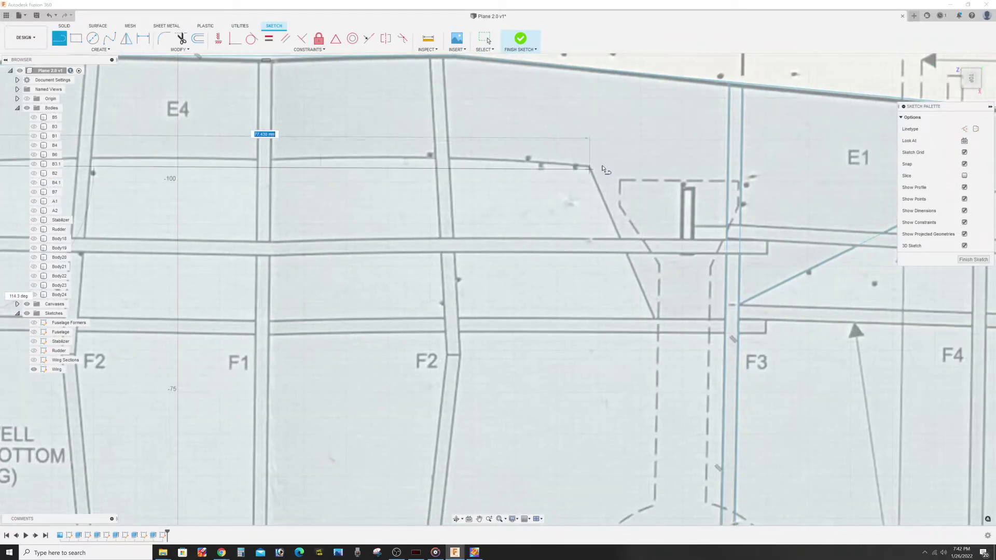
left_click(590, 166)
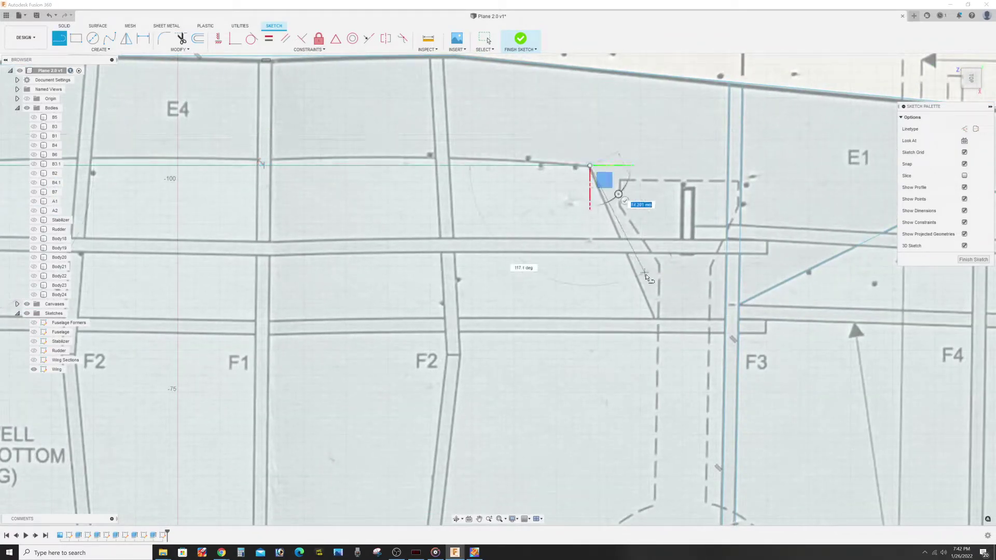
left_click(654, 320)
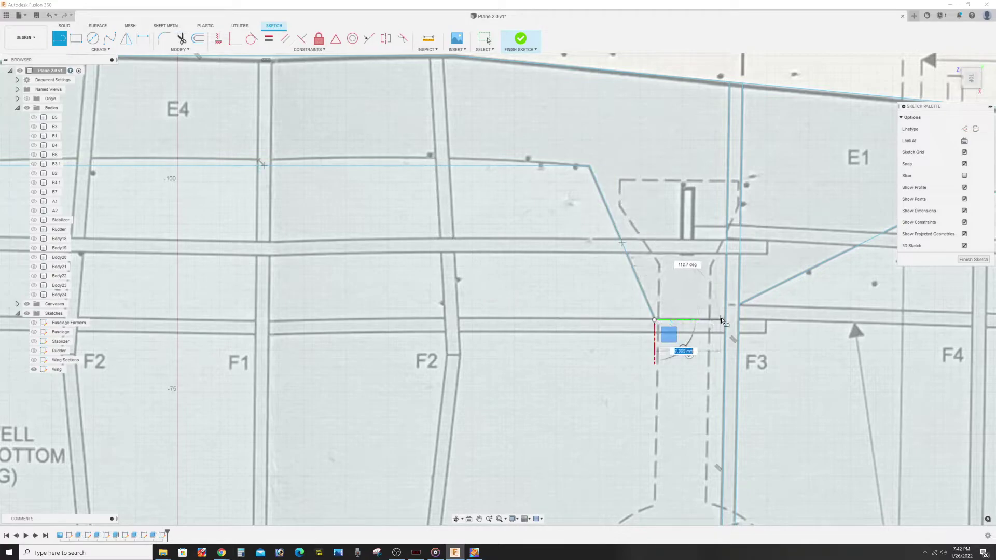
left_click(725, 320)
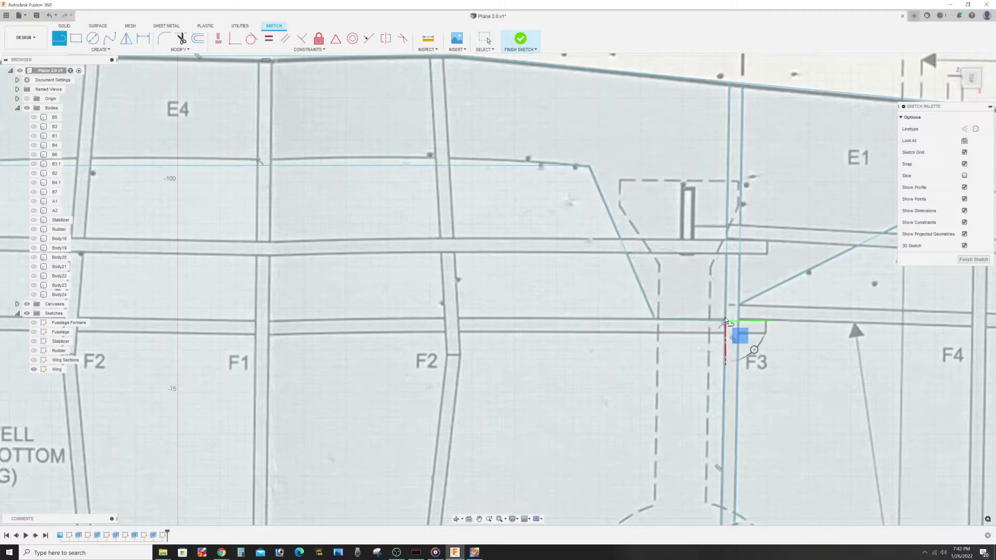
key("Escape")
scroll(535, 295, "down", 3)
Pan and zoom to bring the left wing tip into close view.
scroll(492, 346, "down", 2)
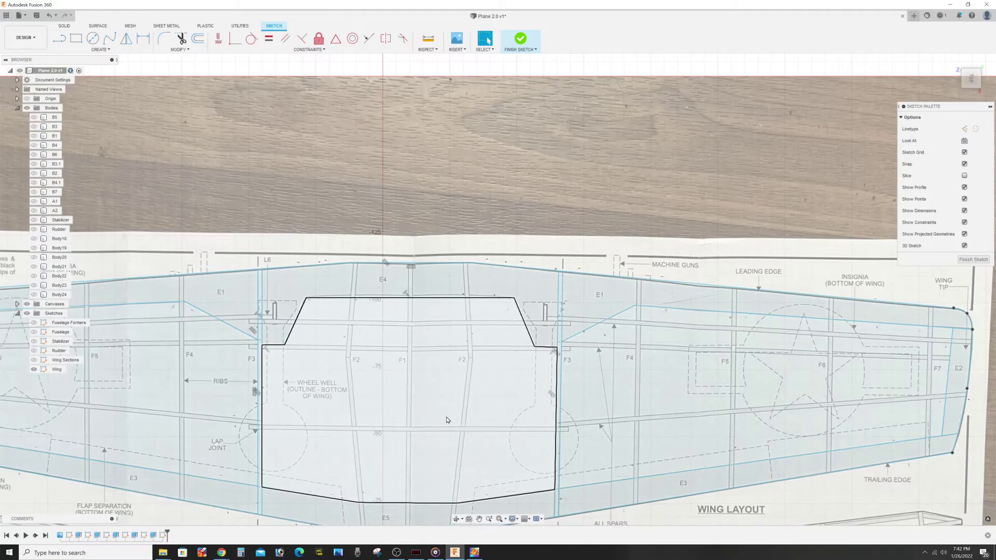
scroll(464, 409, "up", 1)
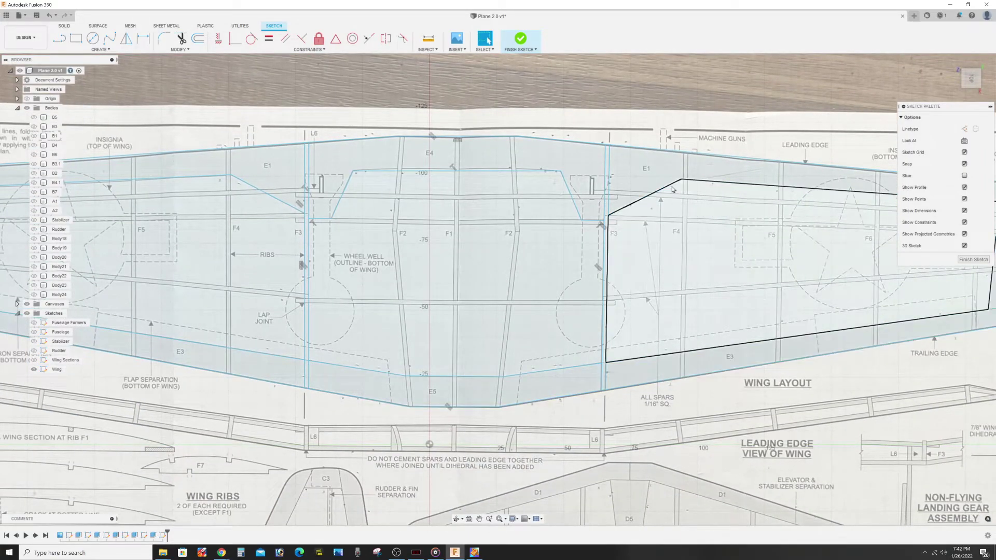
middle_click_drag(303, 178, 495, 195)
scroll(495, 196, "up", 3)
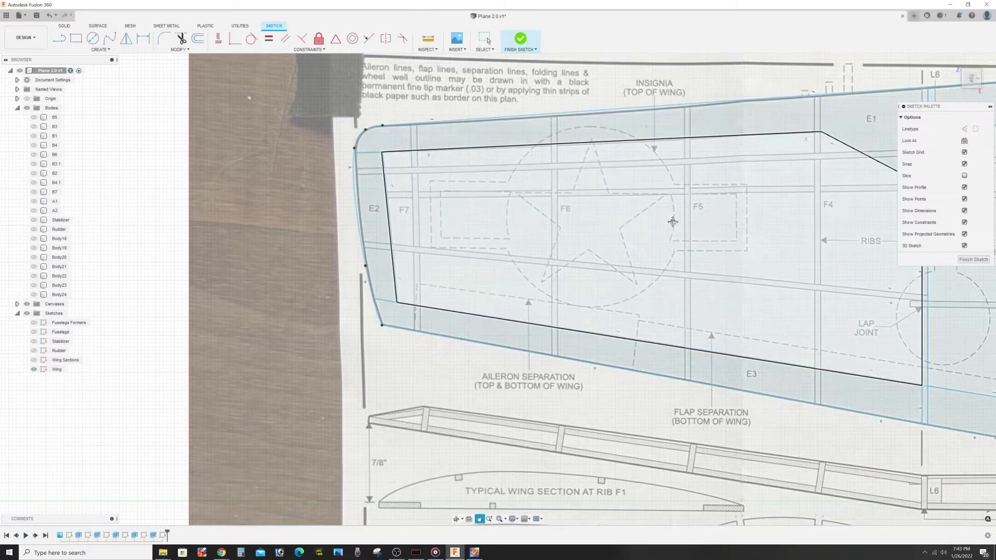
middle_click_drag(691, 221, 523, 231)
middle_click_drag(376, 234, 518, 229)
scroll(360, 209, "up", 1)
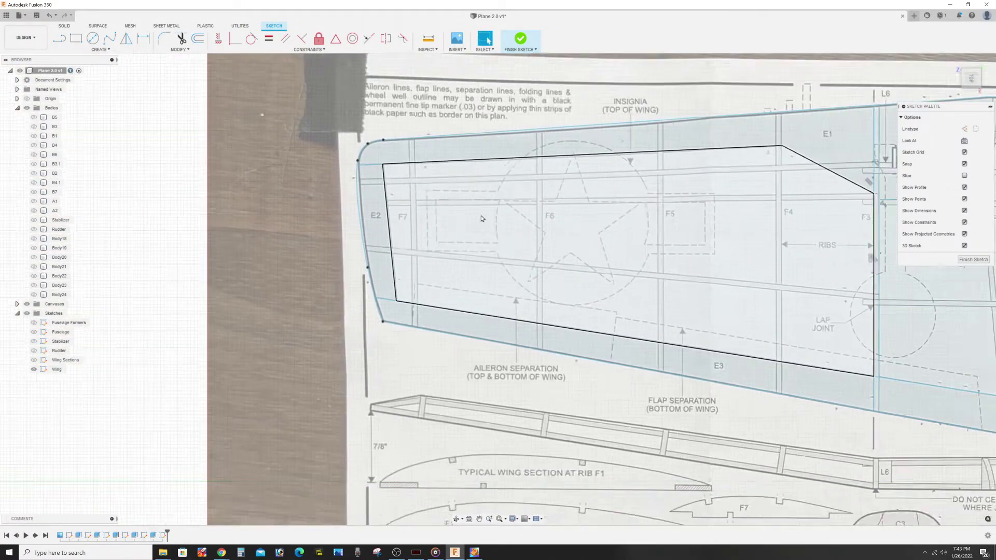
scroll(360, 210, "up", 1)
scroll(360, 210, "up", 1)
Select the curved left tip spline and nudge its fit points to follow the plan edge.
key("ctrl+z")
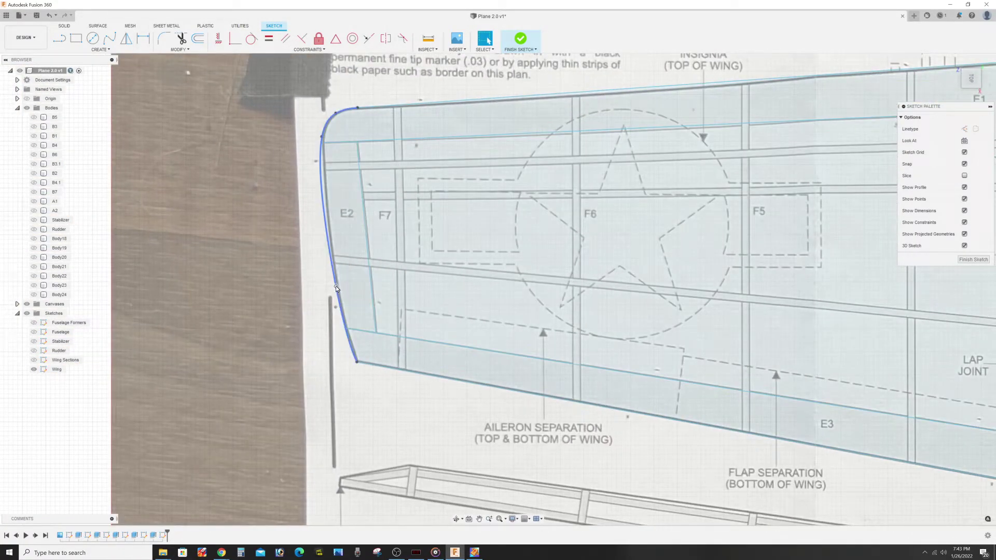
left_click(335, 286)
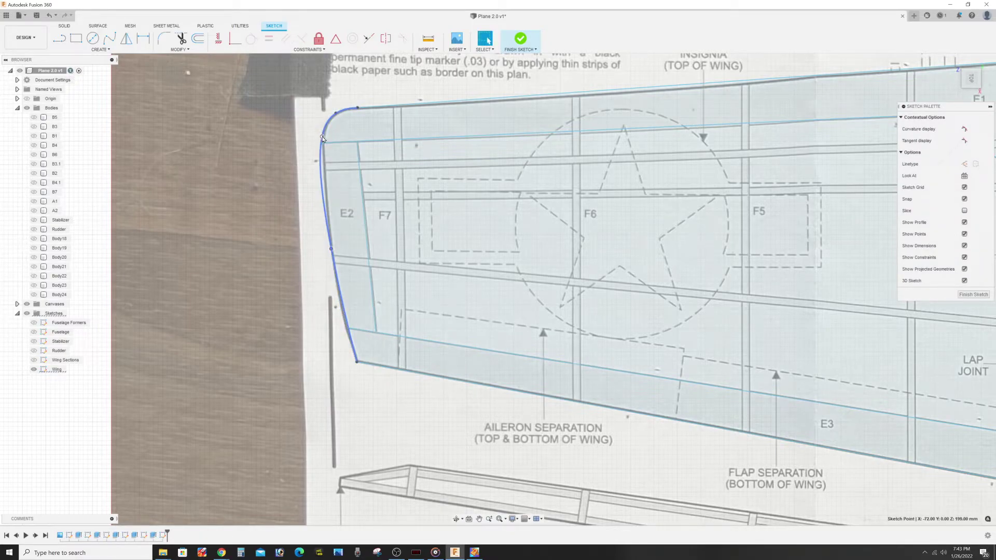
left_click_drag(326, 141, 327, 140)
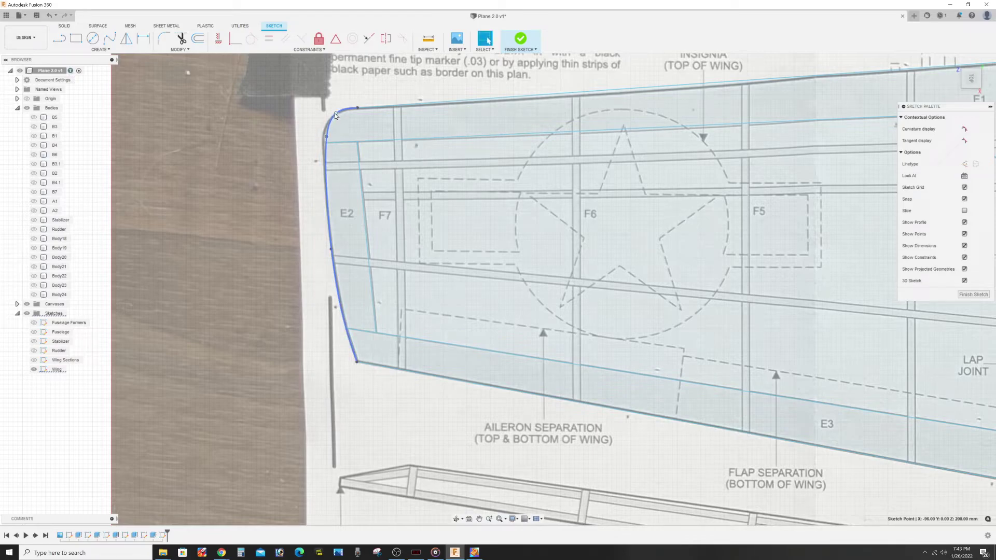
left_click(332, 116)
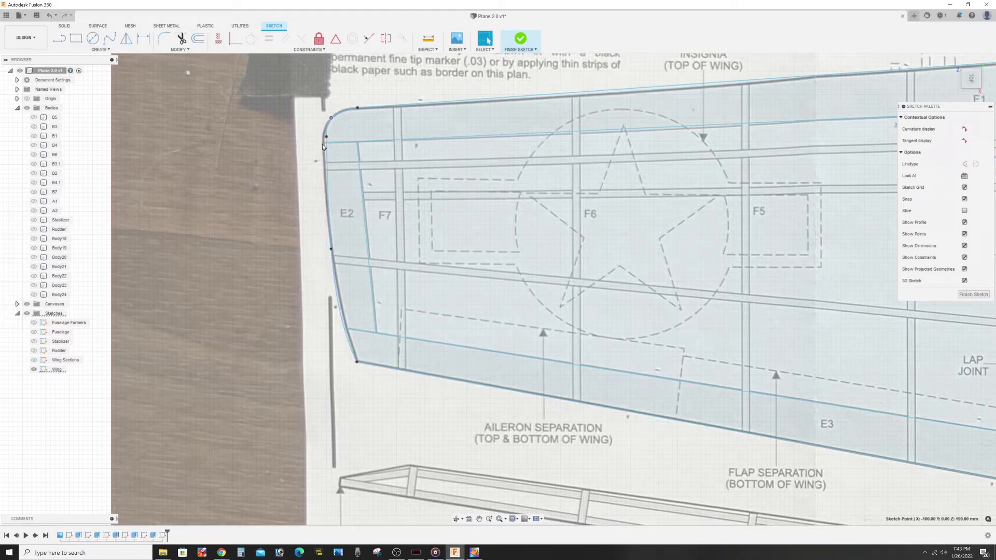
scroll(322, 146, "up", 3)
left_click_drag(330, 133, 327, 136)
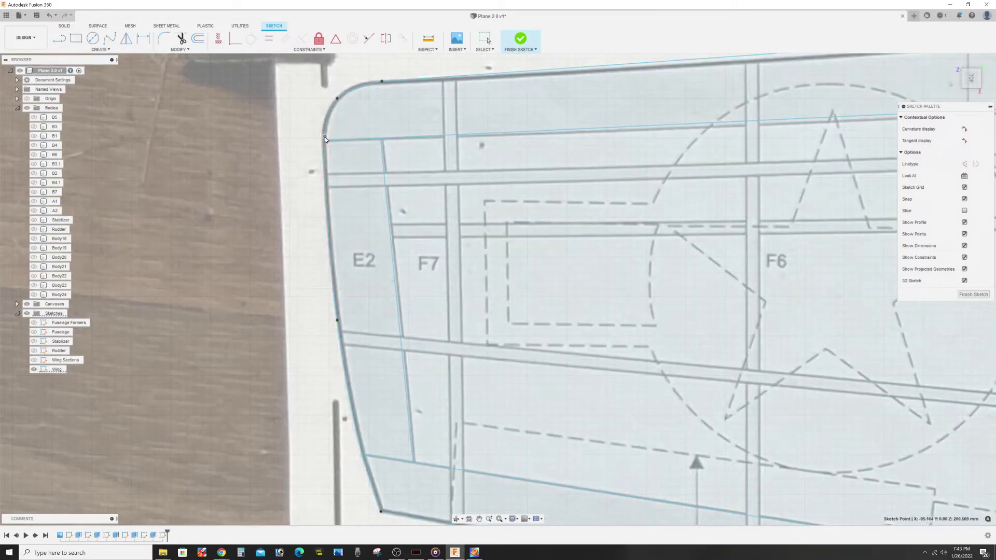
left_click(379, 241)
scroll(379, 241, "down", 2)
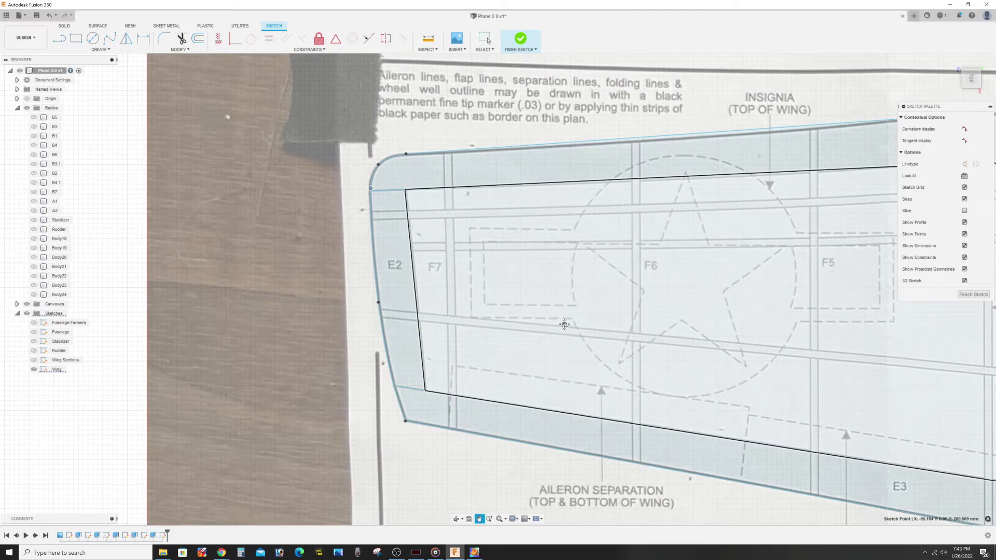
middle_click_drag(565, 328, 537, 297)
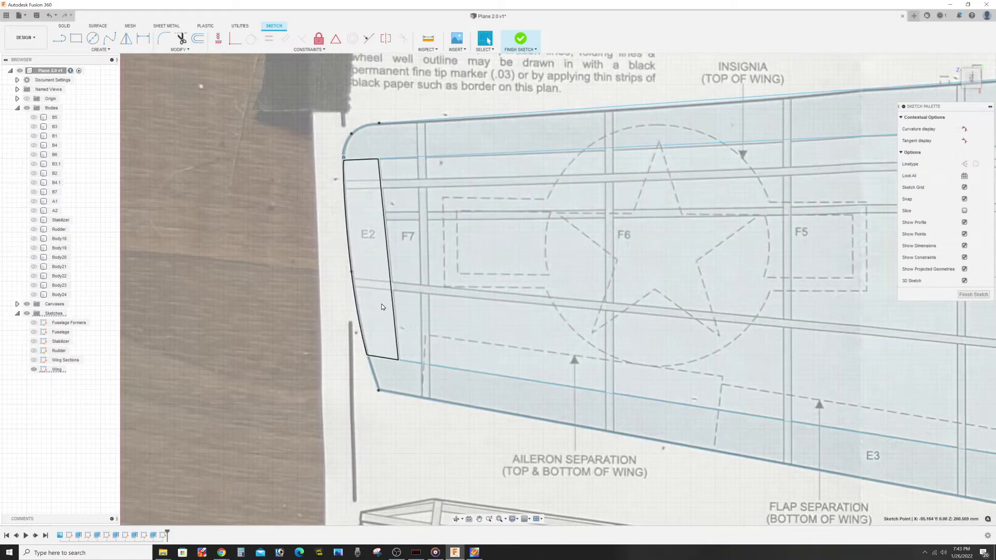
scroll(618, 275, "down", 3)
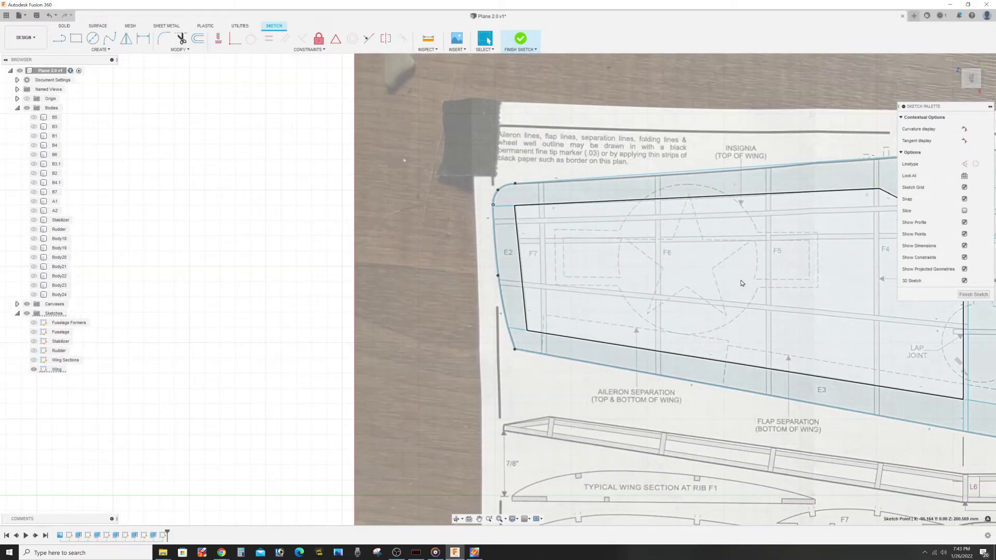
scroll(618, 275, "down", 2)
scroll(618, 280, "down", 2)
middle_click_drag(619, 289, 256, 256)
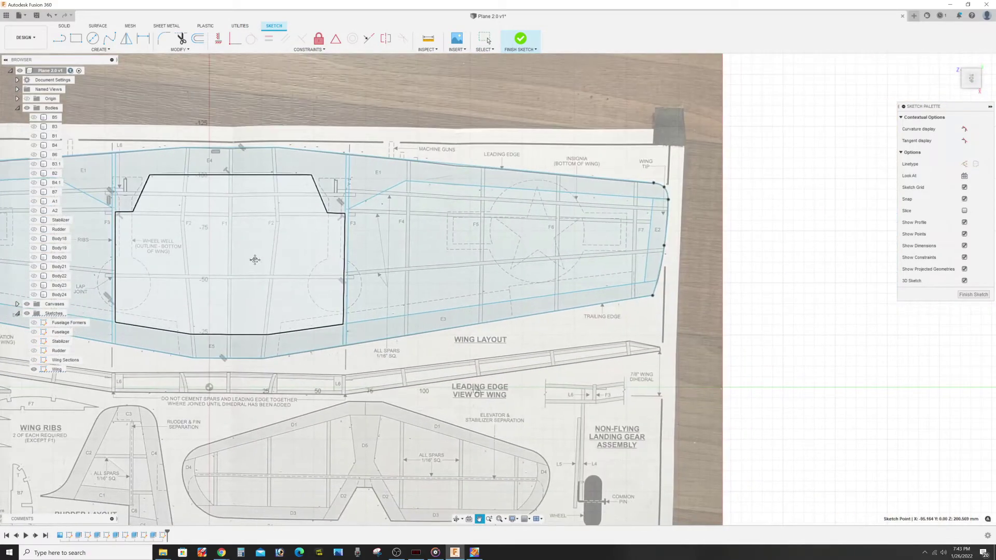
scroll(352, 241, "up", 2)
scroll(441, 260, "up", 2)
scroll(517, 281, "up", 2)
scroll(517, 281, "up", 1)
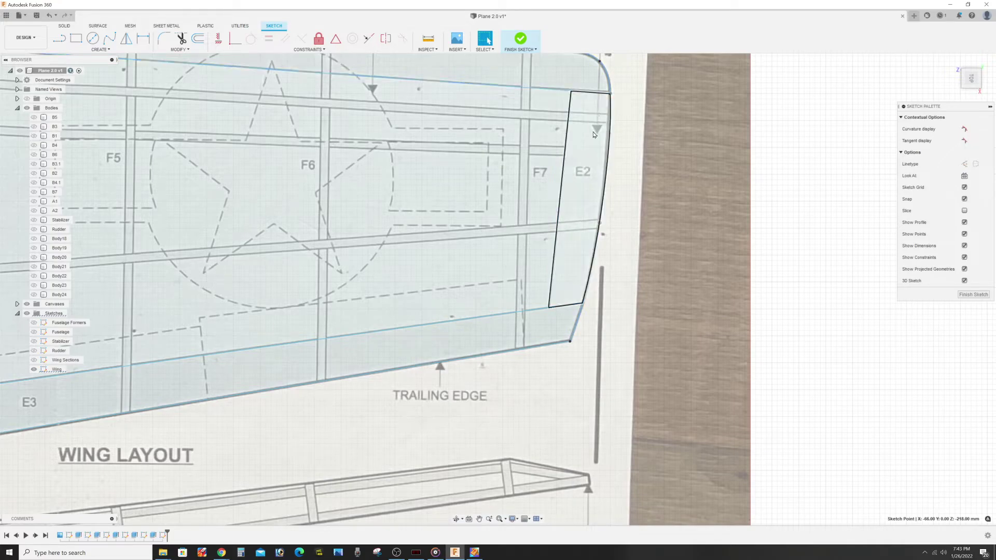
scroll(617, 130, "up", 2)
scroll(625, 151, "up", 1)
scroll(602, 150, "up", 1)
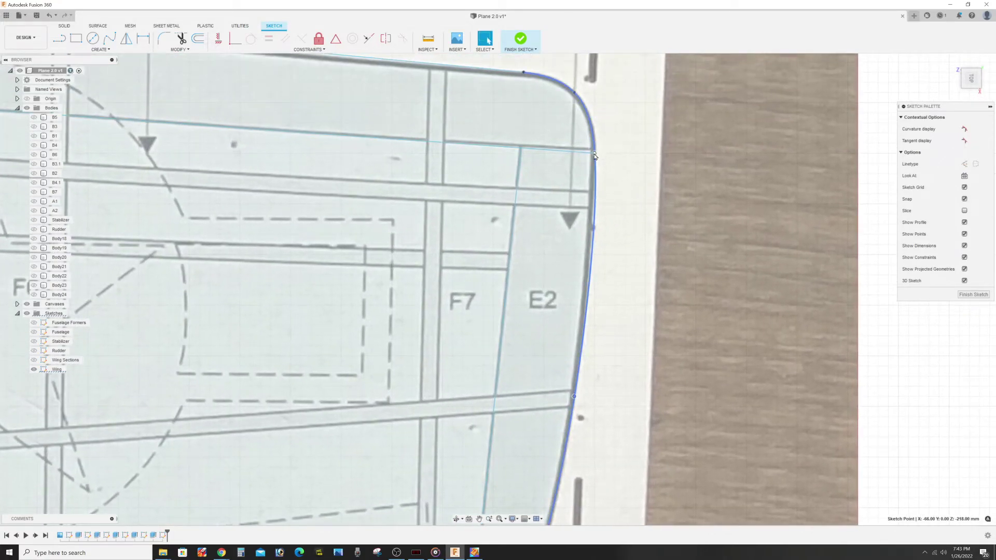
left_click(596, 149)
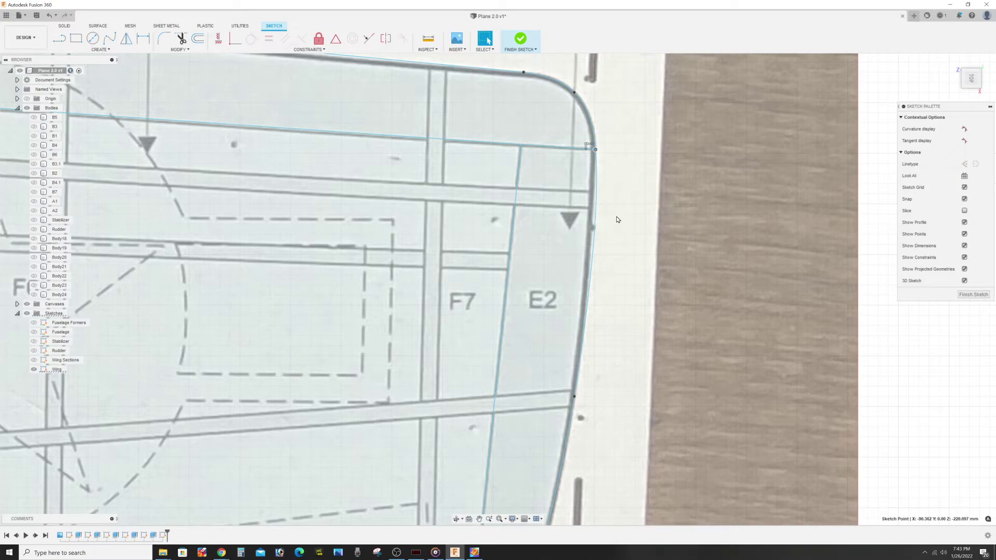
scroll(618, 219, "down", 1)
scroll(571, 241, "down", 1)
scroll(524, 264, "down", 1)
scroll(478, 287, "down", 1)
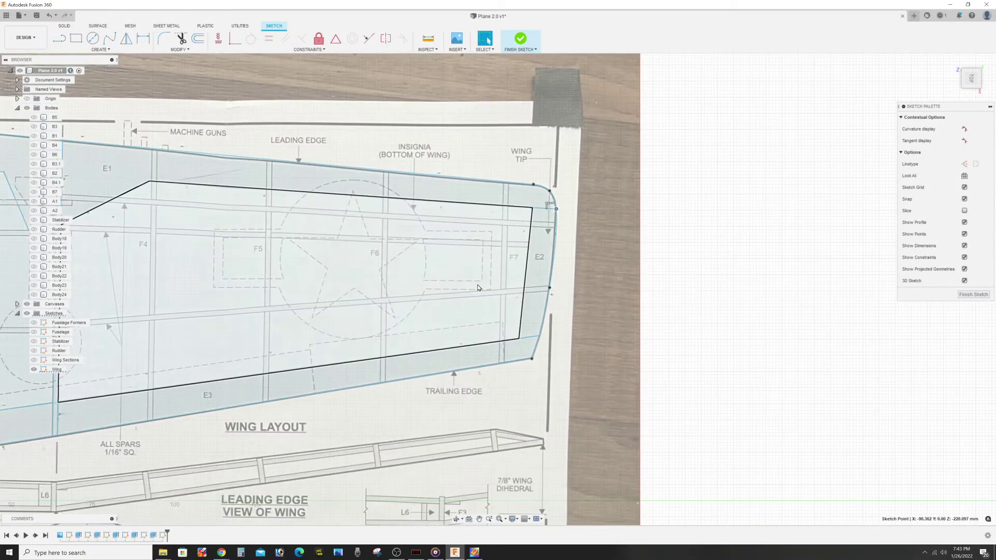
mouse_move(477, 287)
middle_mouse_down()
mouse_move(452, 248)
mouse_move(474, 240)
middle_mouse_up()
scroll(414, 249, "down", 2)
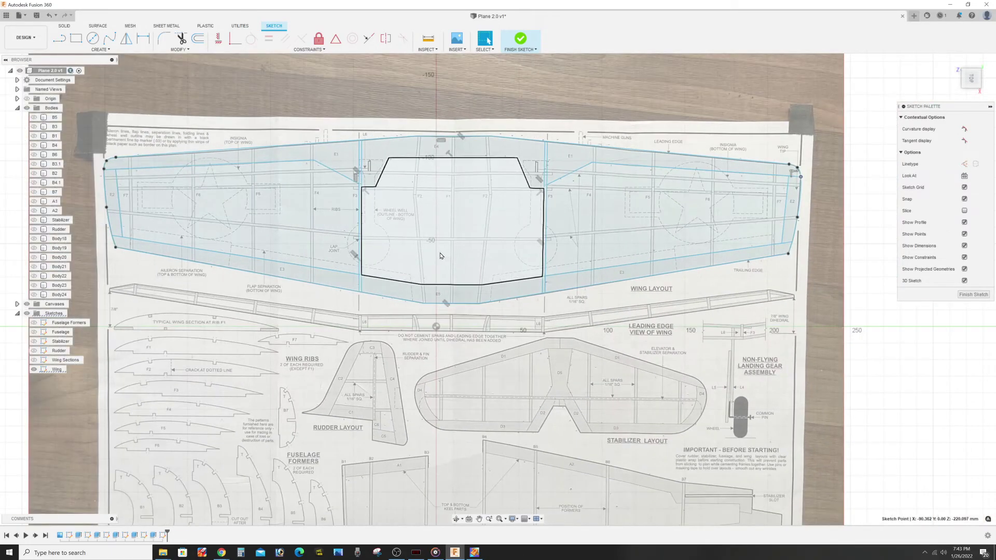
scroll(429, 254, "down", 1)
scroll(249, 274, "up", 2)
Select the eight leading-edge, trailing-edge and wingtip frame profiles and extrude them 2 mm as new bodies.
left_click(247, 281)
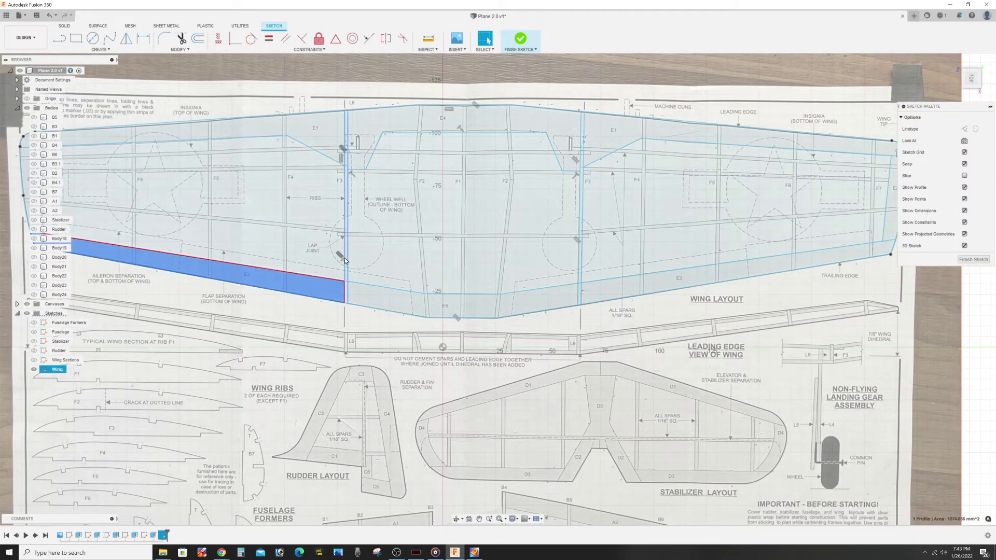
scroll(418, 221, "down", 2)
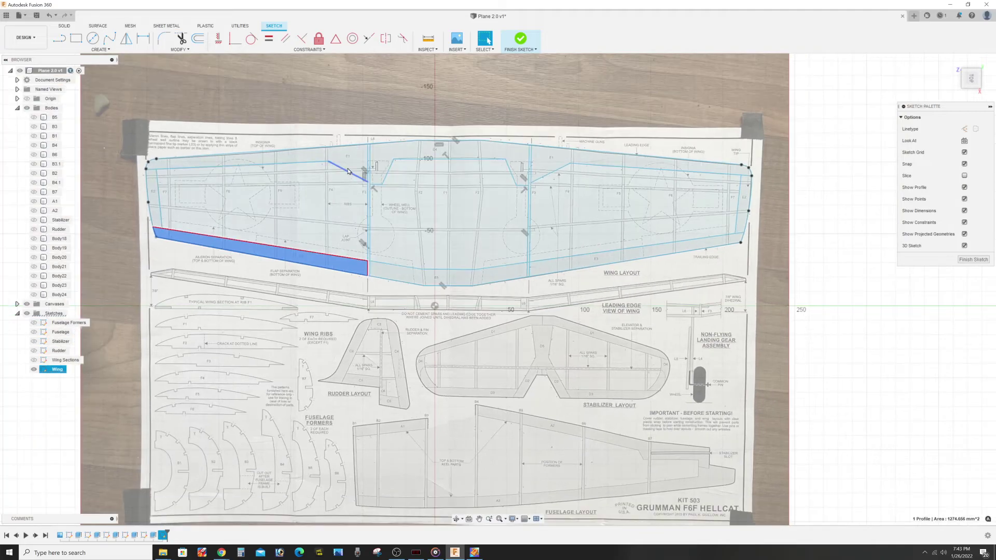
left_click(337, 158, "shift")
left_click(379, 160, "shift")
left_click(546, 159, "shift")
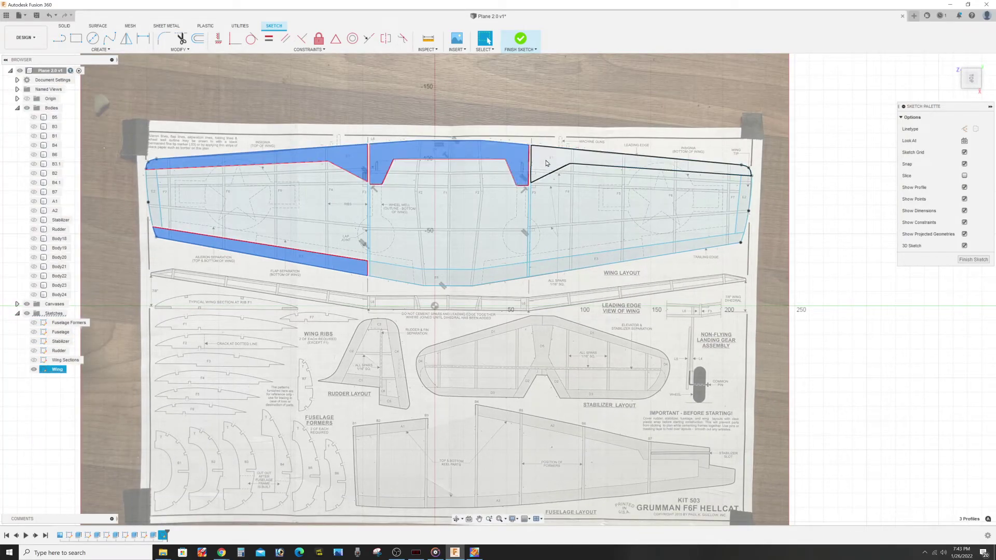
left_click(544, 267, "shift")
left_click(508, 273, "shift")
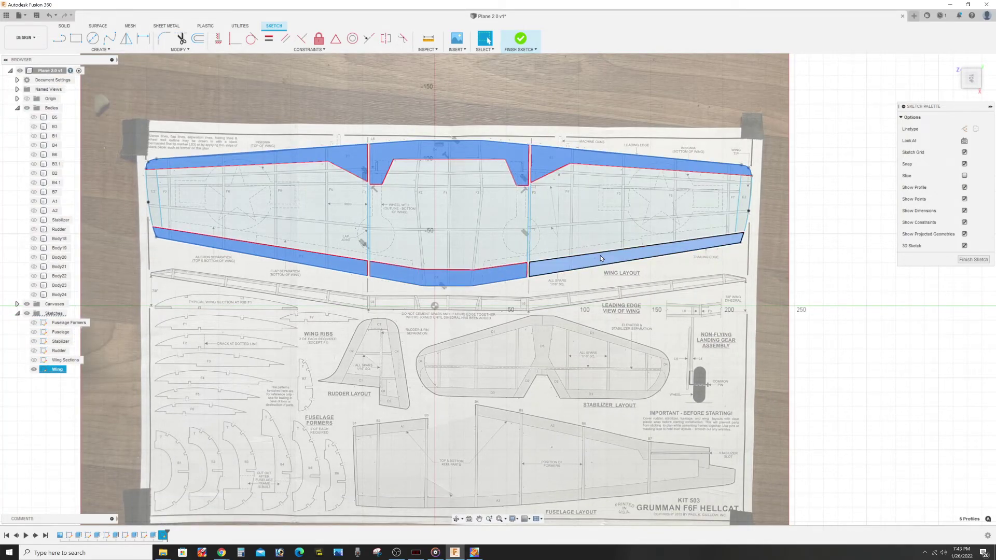
left_click(745, 207, "shift")
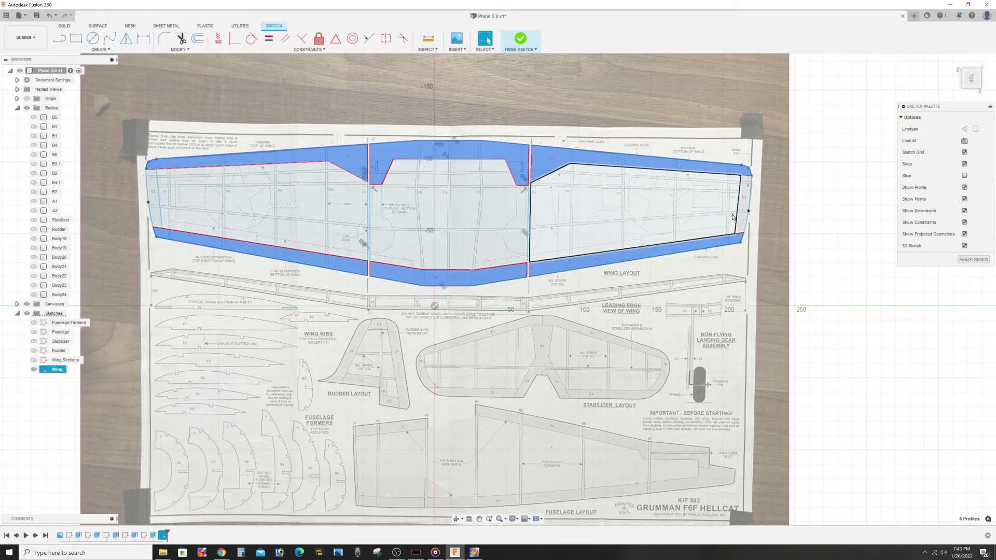
left_click(156, 212, "shift")
key("e")
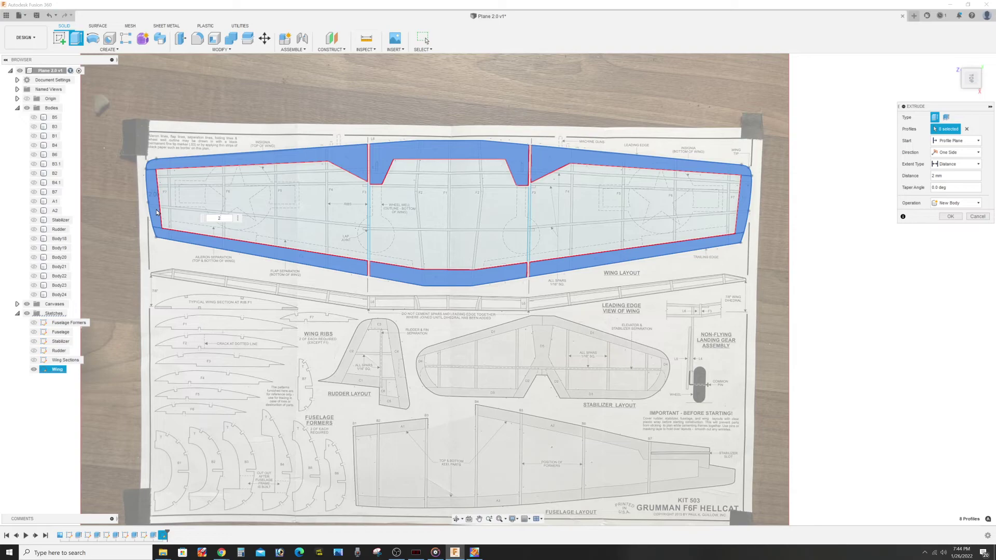
key("Return")
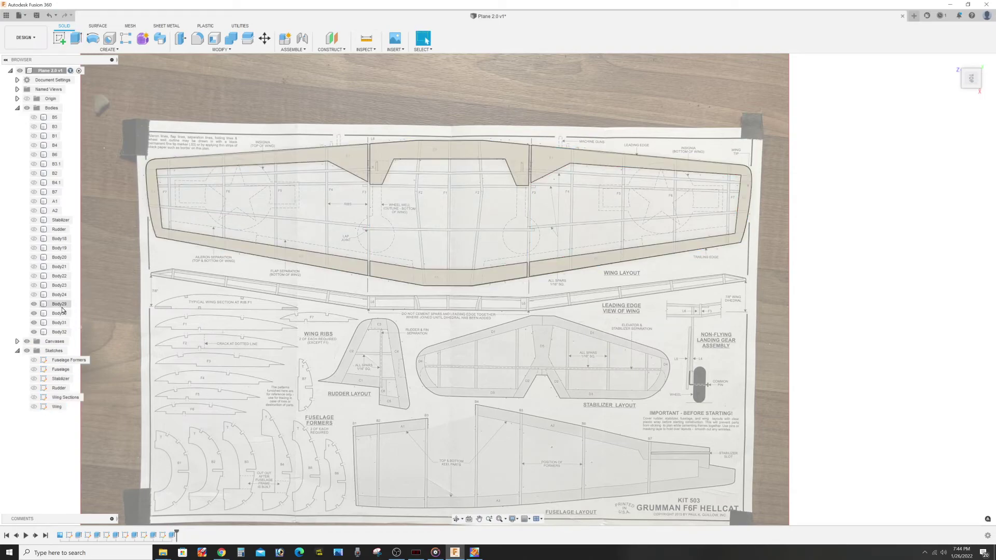
Hide the canvas, orbit to check frame thickness, return to Top view and show the plan again.
left_click(27, 342)
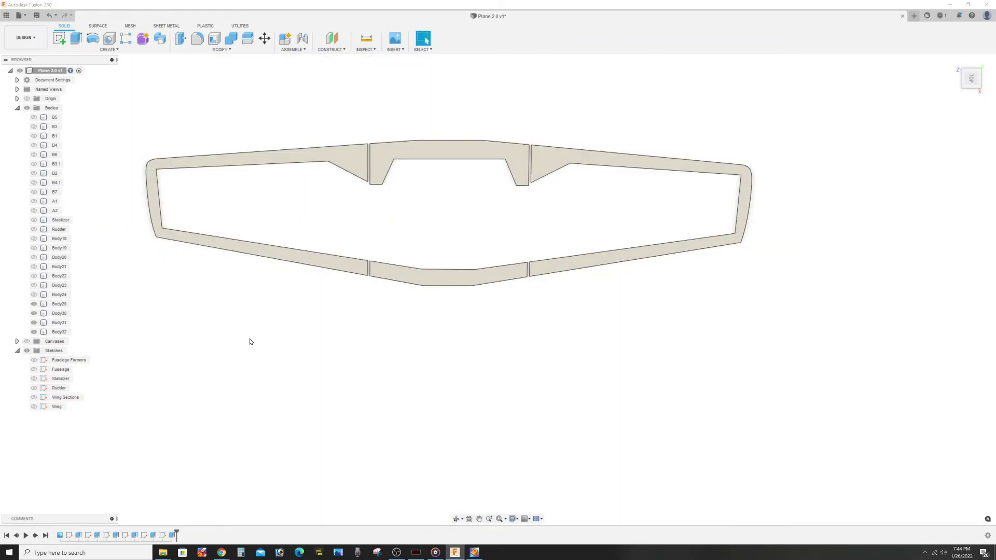
mouse_move(393, 397)
middle_mouse_down("shift")
mouse_move(394, 327)
mouse_move(382, 434)
mouse_move(386, 370)
middle_mouse_up("shift")
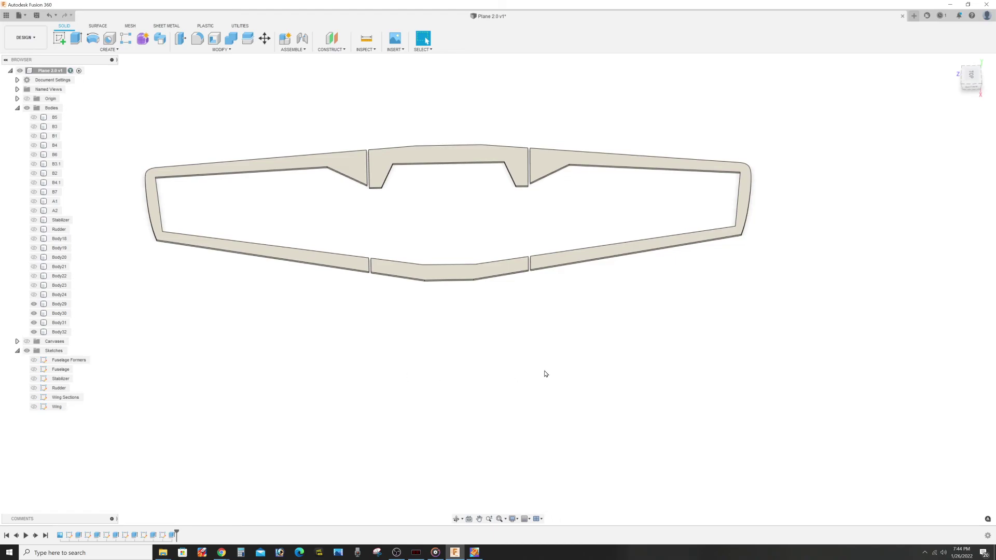
left_click(972, 76)
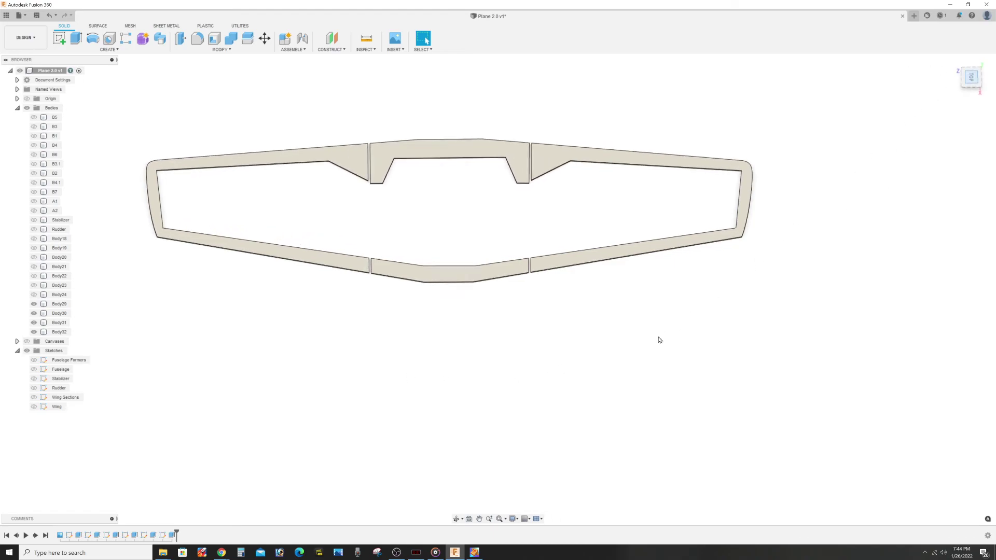
left_click(27, 341)
middle_click_drag(367, 313, 397, 359)
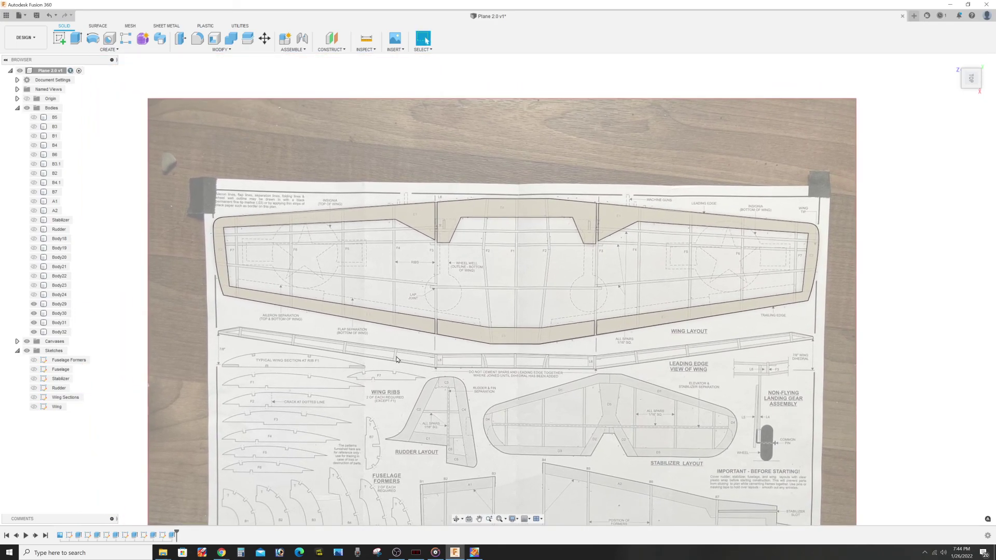